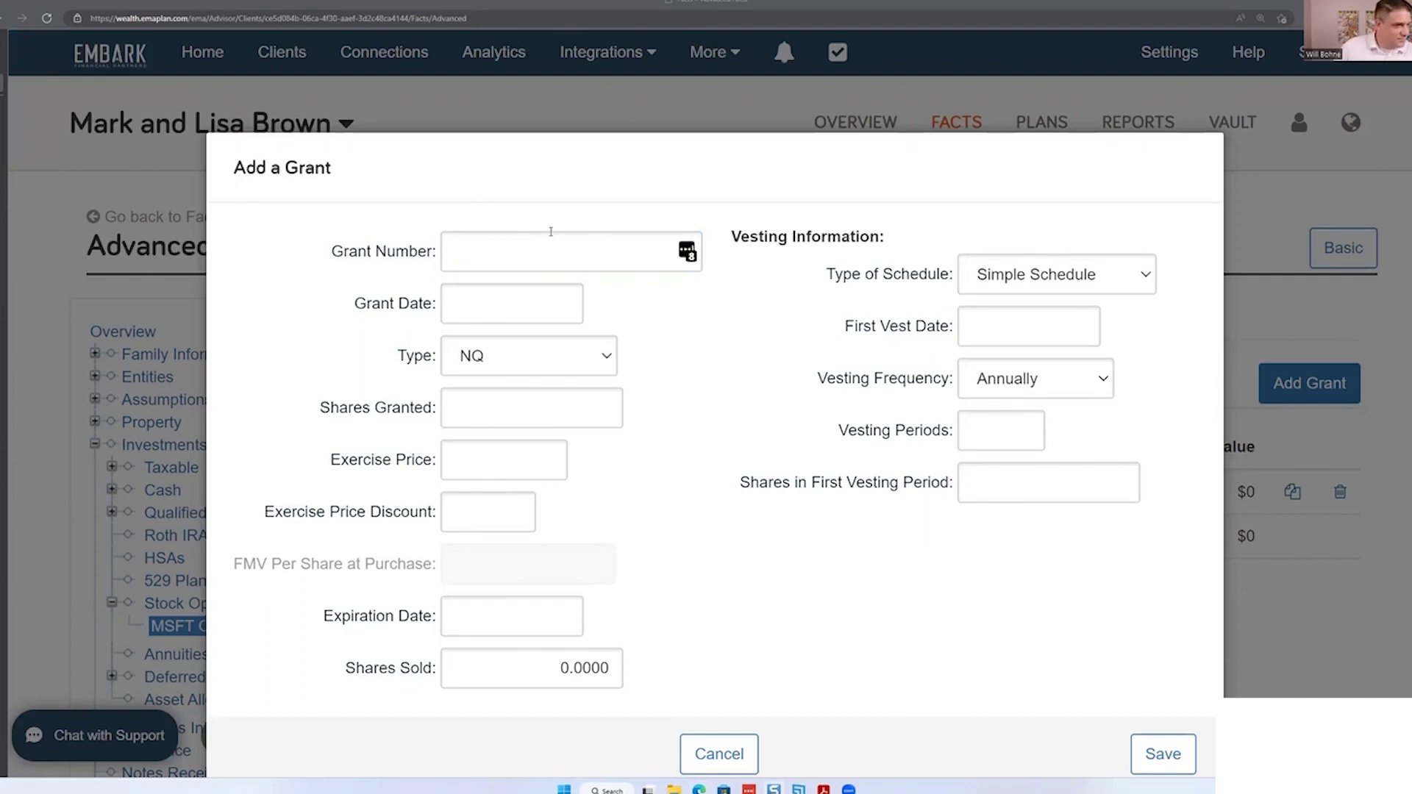
left_click(533, 244)
type("NQSO")
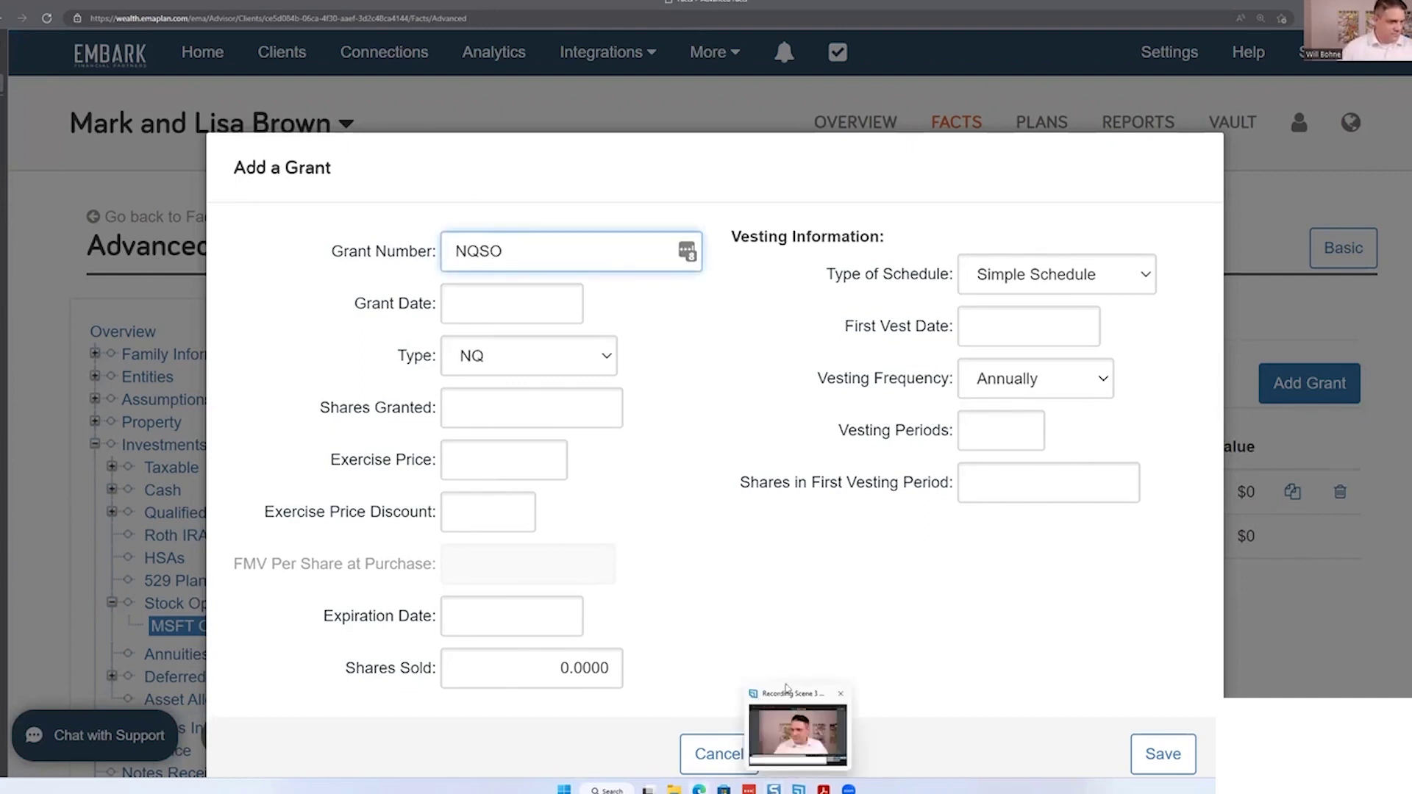
left_click(710, 756)
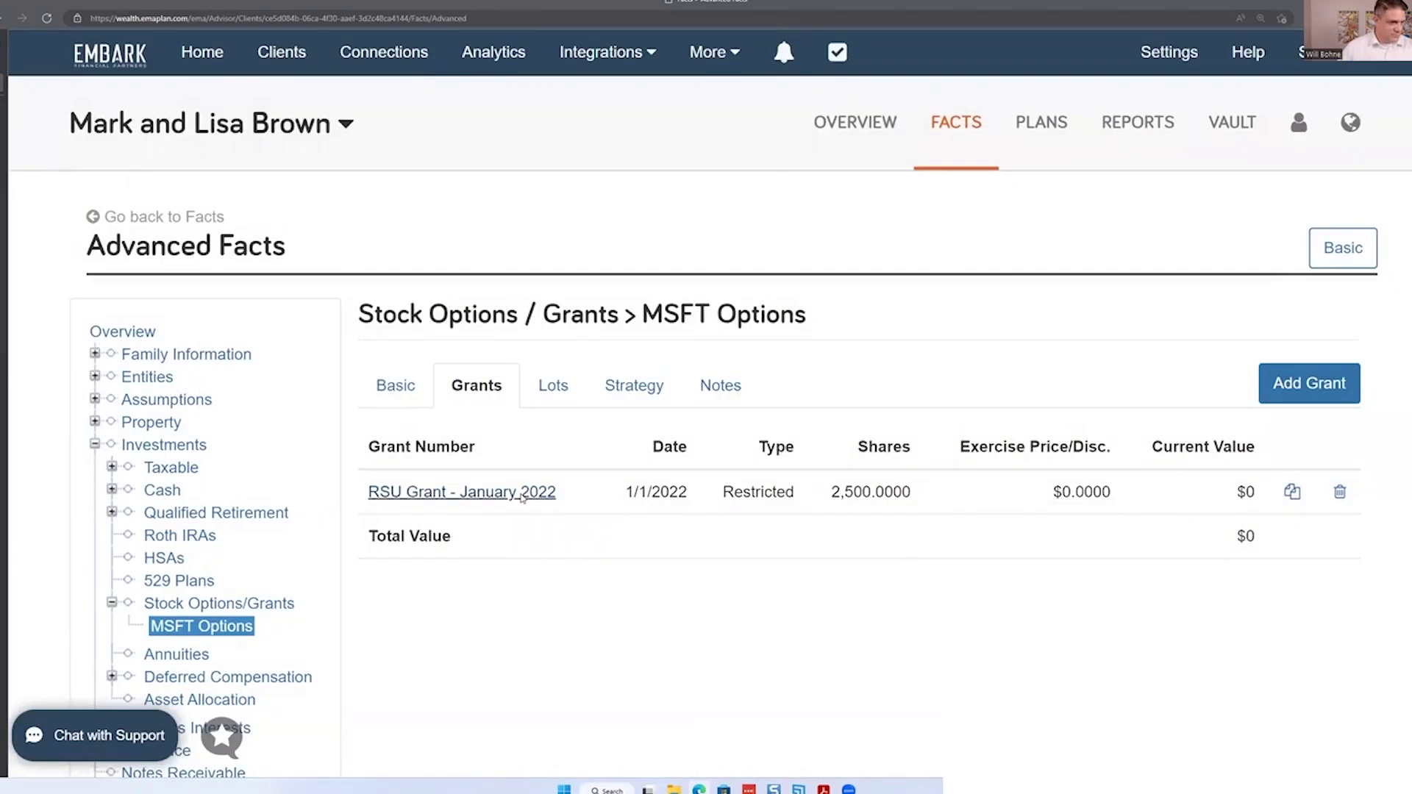
Step: Examine the free-form vesting schedule of the RSU Grant - January 2022 through its final vest dates, then close it without changes
left_click(519, 494)
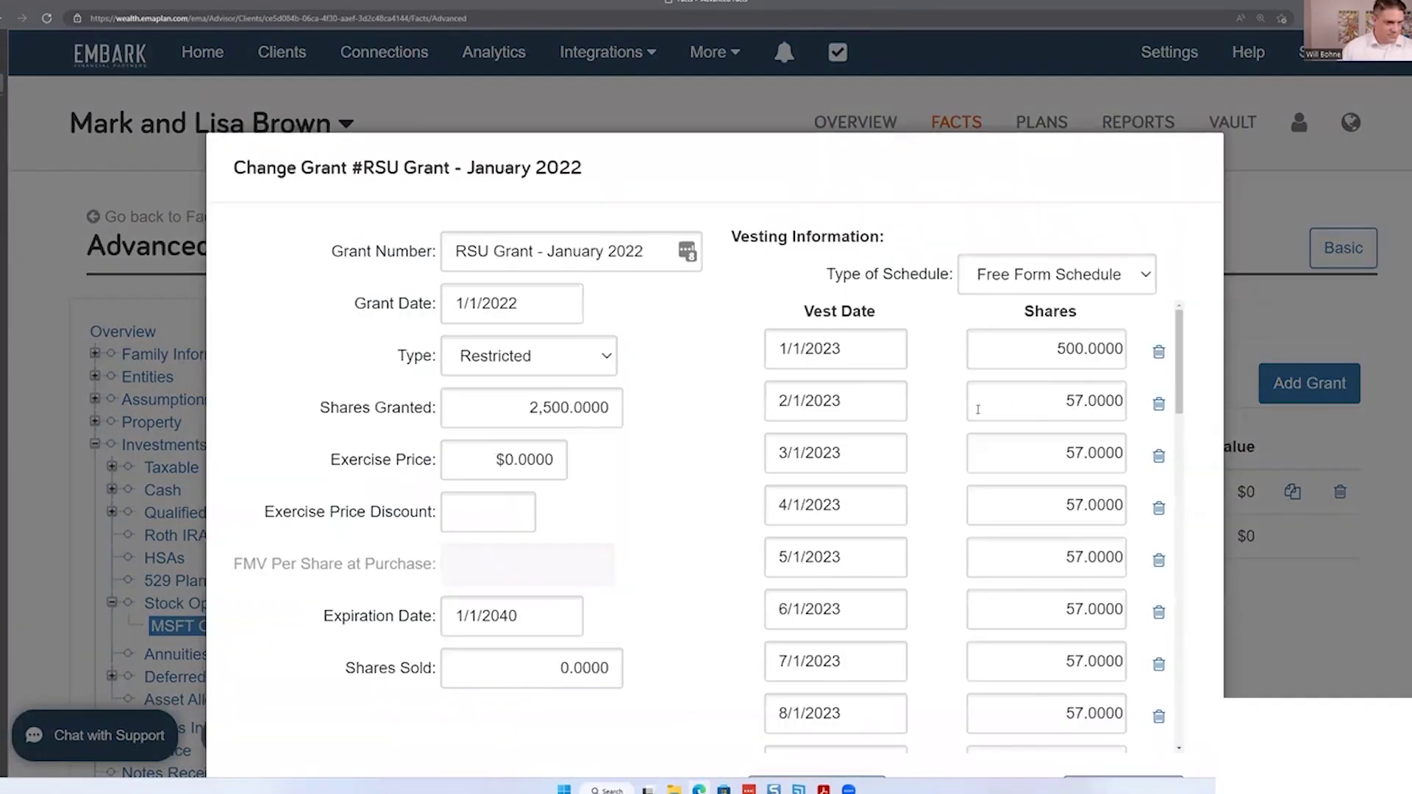
scroll(979, 410, "down", 10)
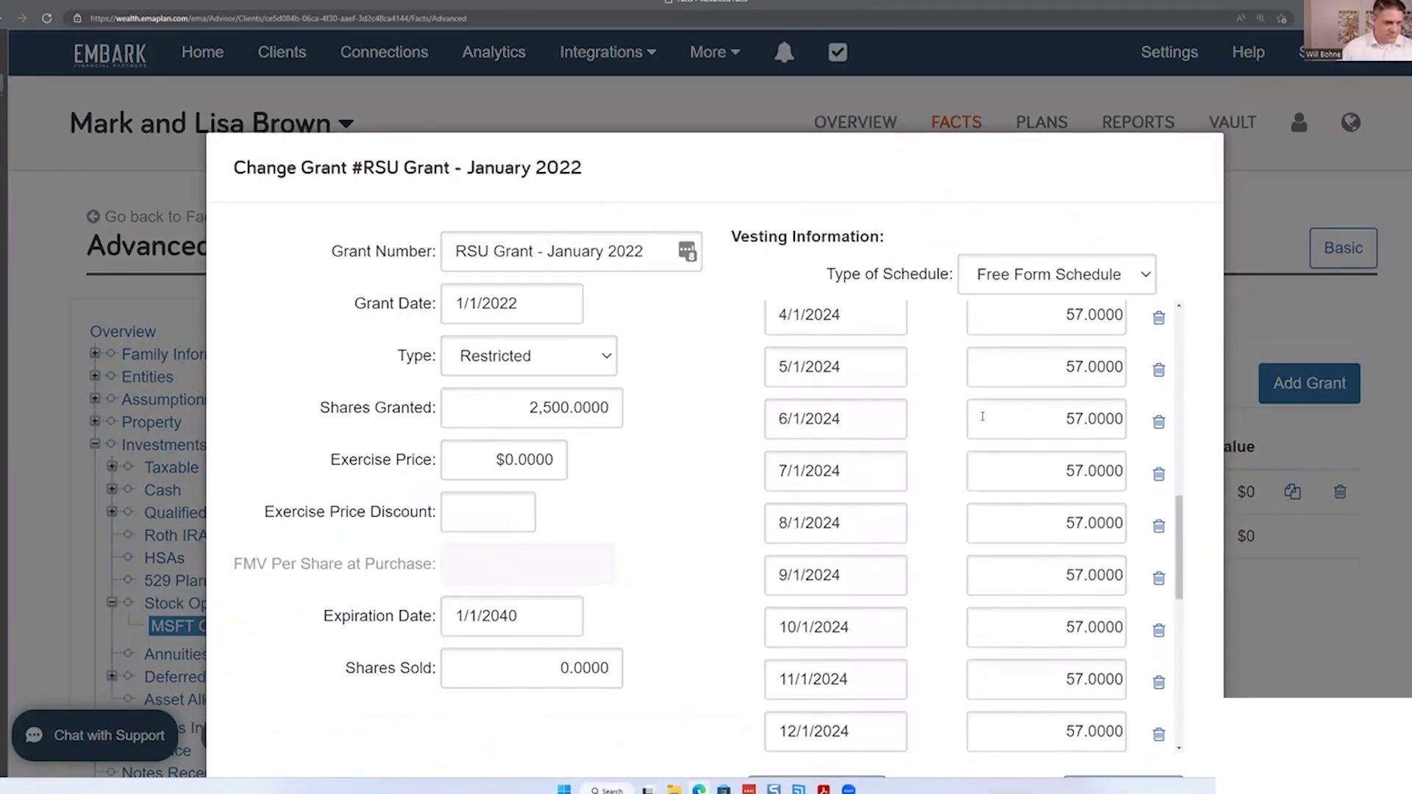
scroll(982, 417, "down", 8)
scroll(1030, 471, "up", 1)
scroll(1048, 521, "down", 1)
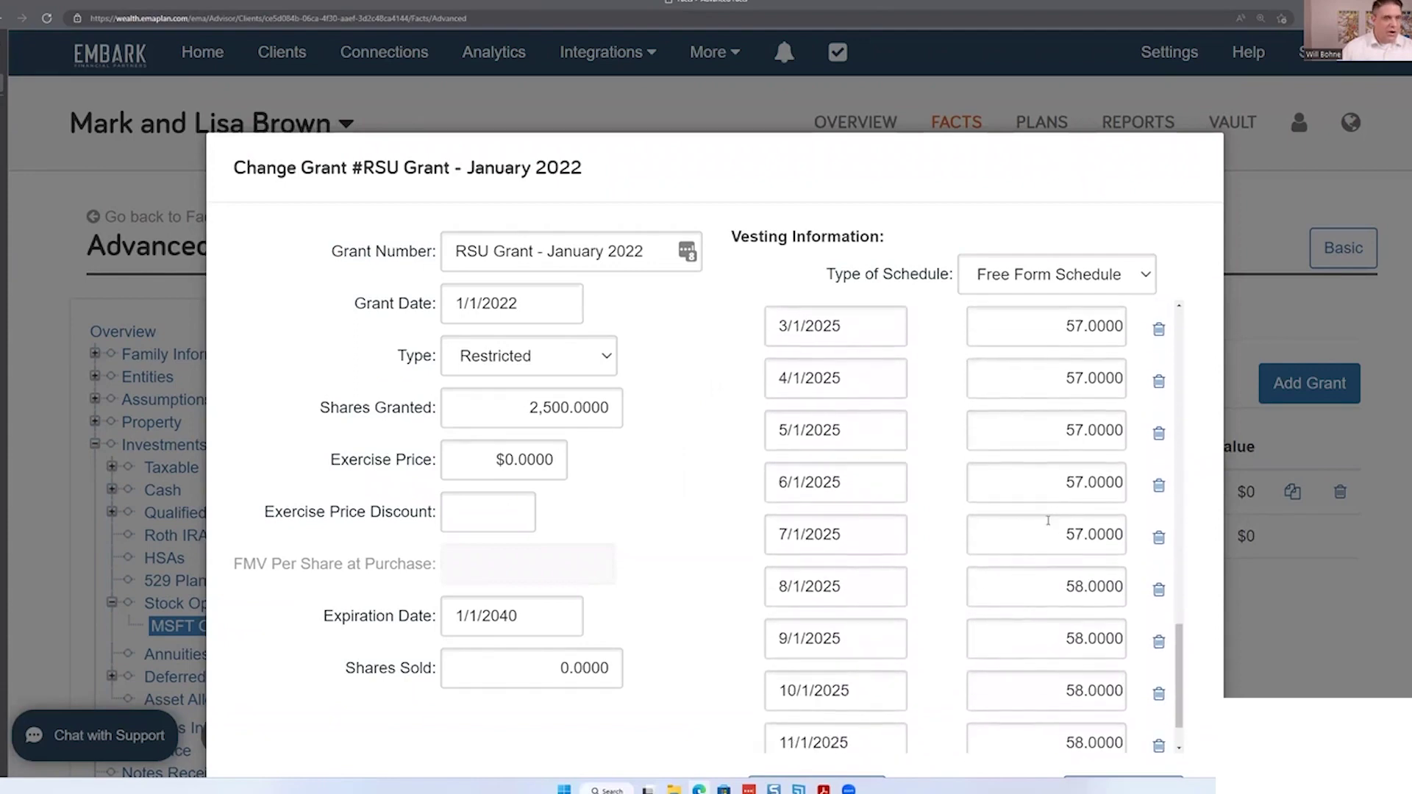
scroll(1048, 520, "down", 3)
left_click(719, 705)
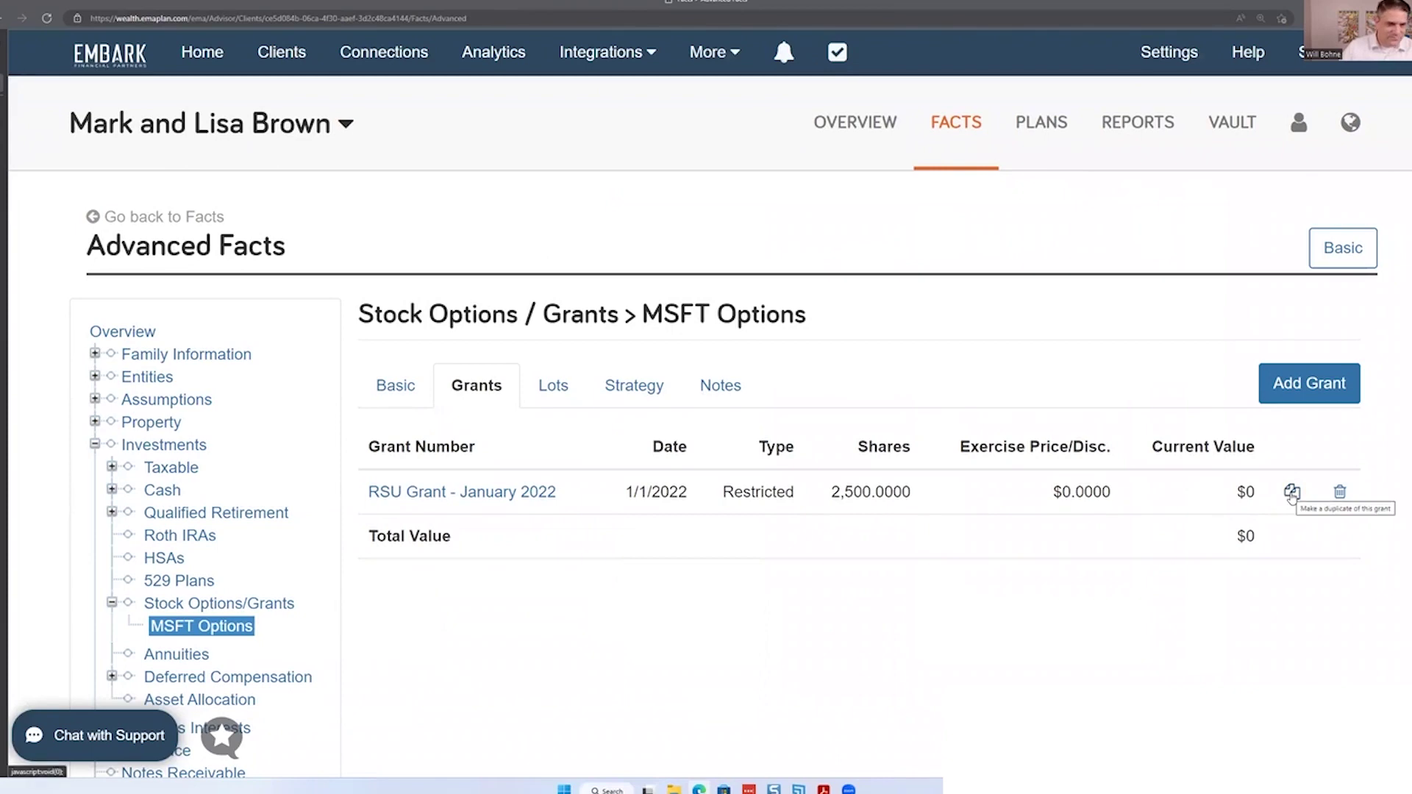
Step: Duplicate the RSU Grant - January 2022 and set the copy's grant date to 1/1/2023
left_click(1292, 494)
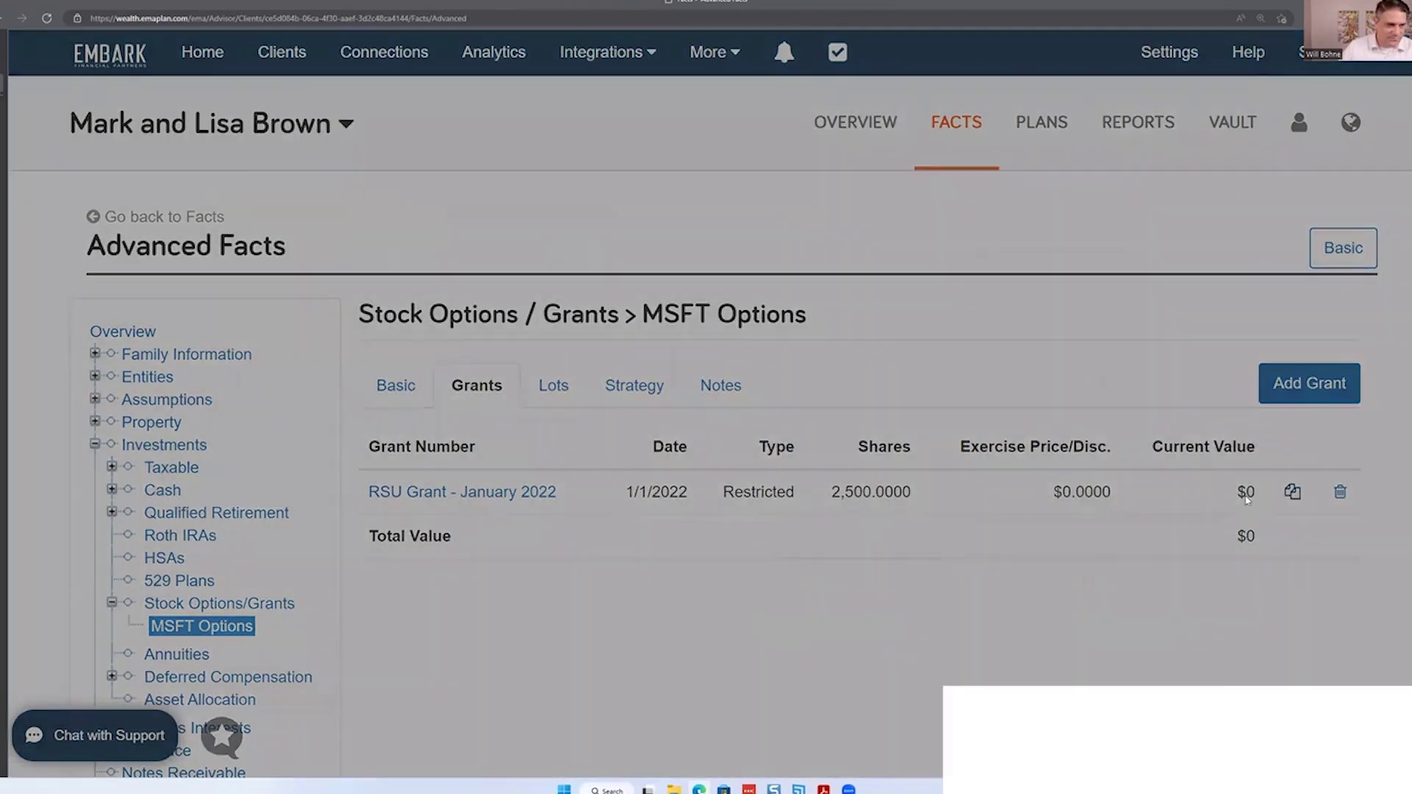
key("BackSpace")
type("3")
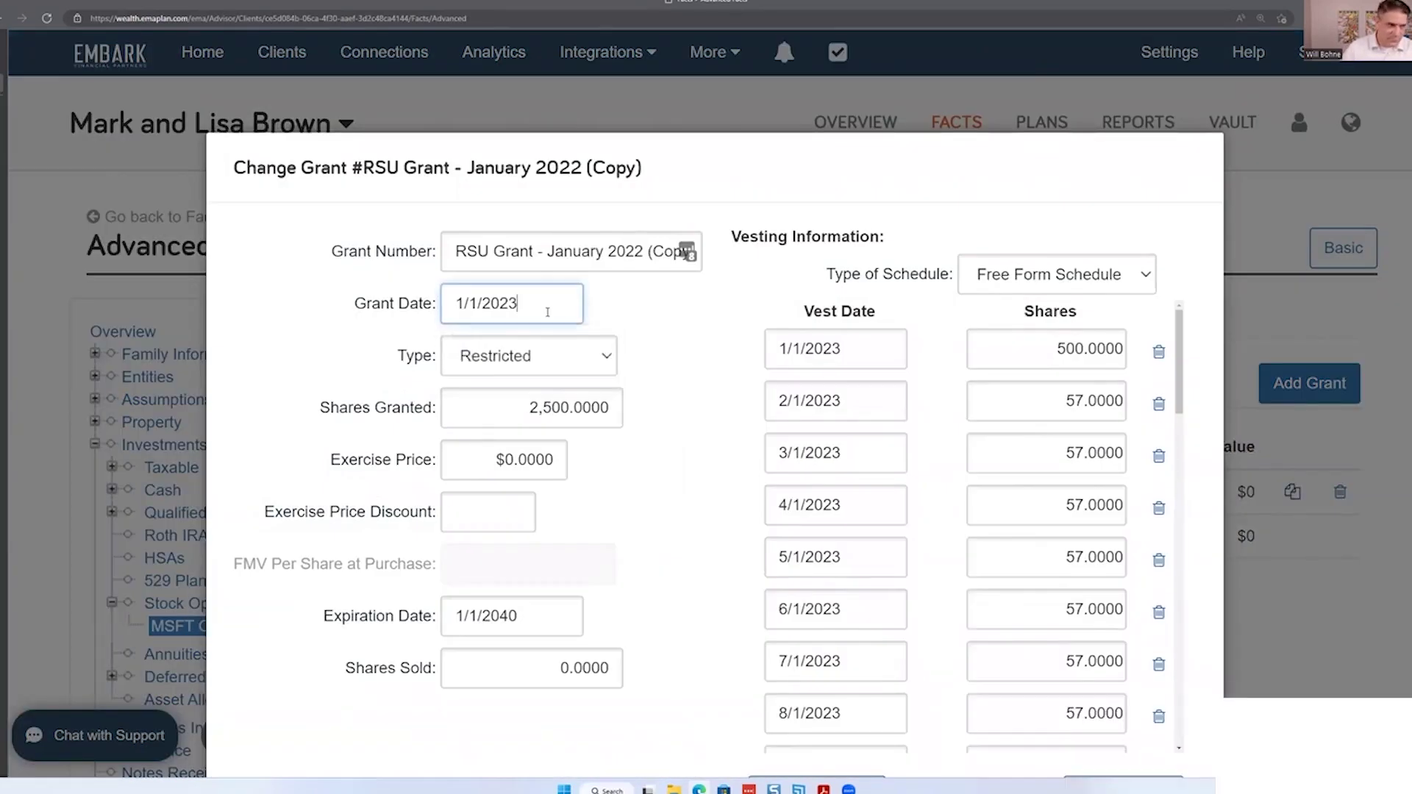
Step: Switch the copied grant to a Simple Schedule with a first vest date of 1/1/2024 and save it
left_click(1061, 274)
left_click(1056, 303)
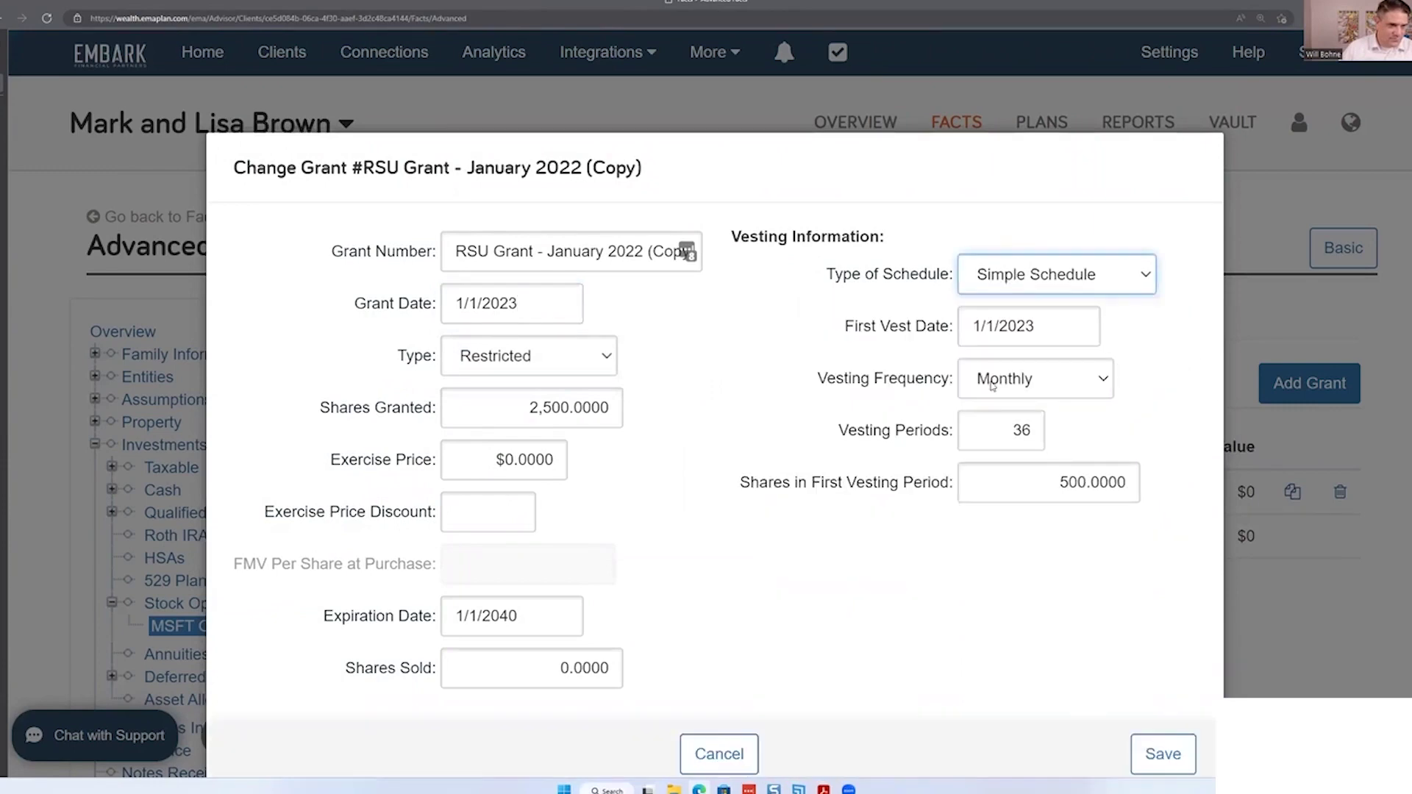
left_click(1040, 325)
key("BackSpace")
type("4")
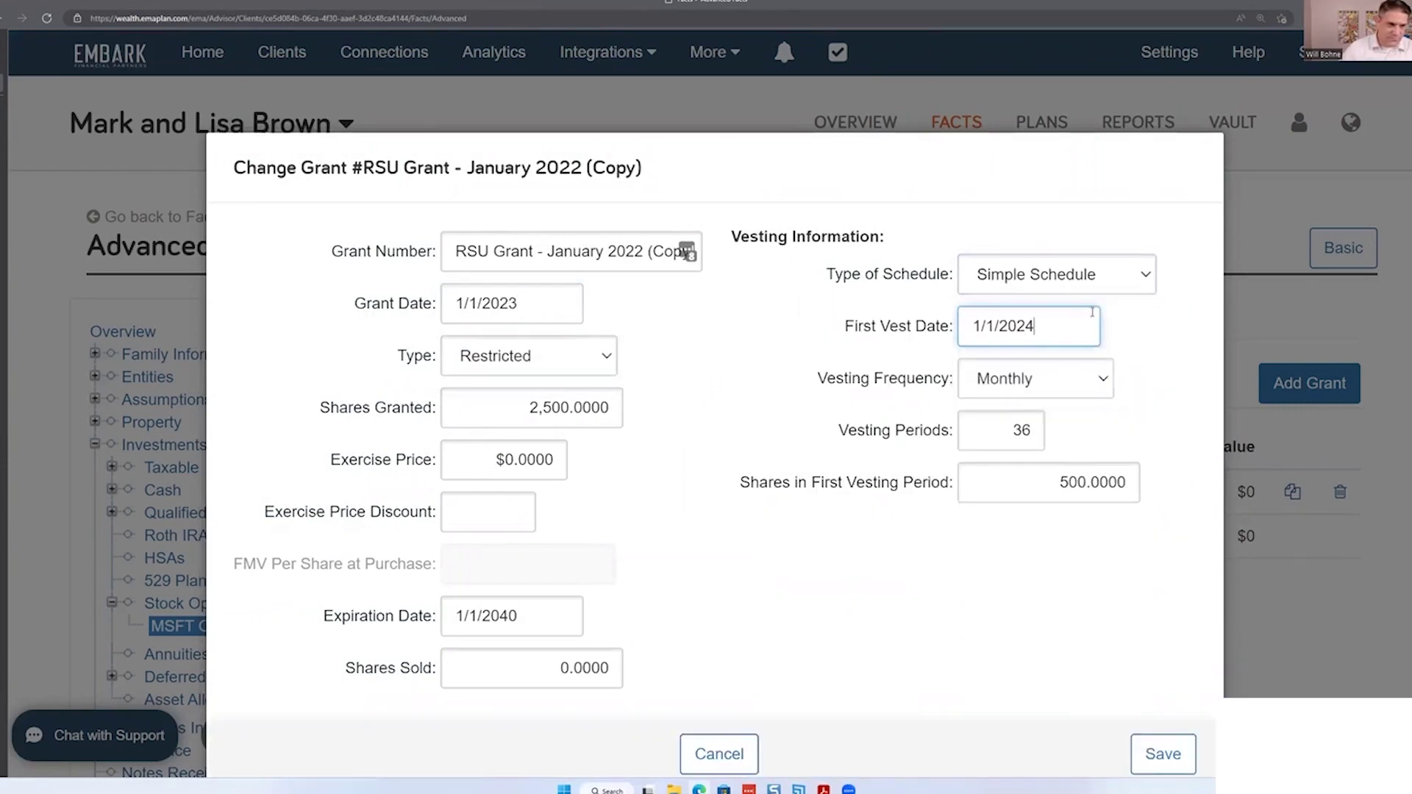
left_click(1164, 765)
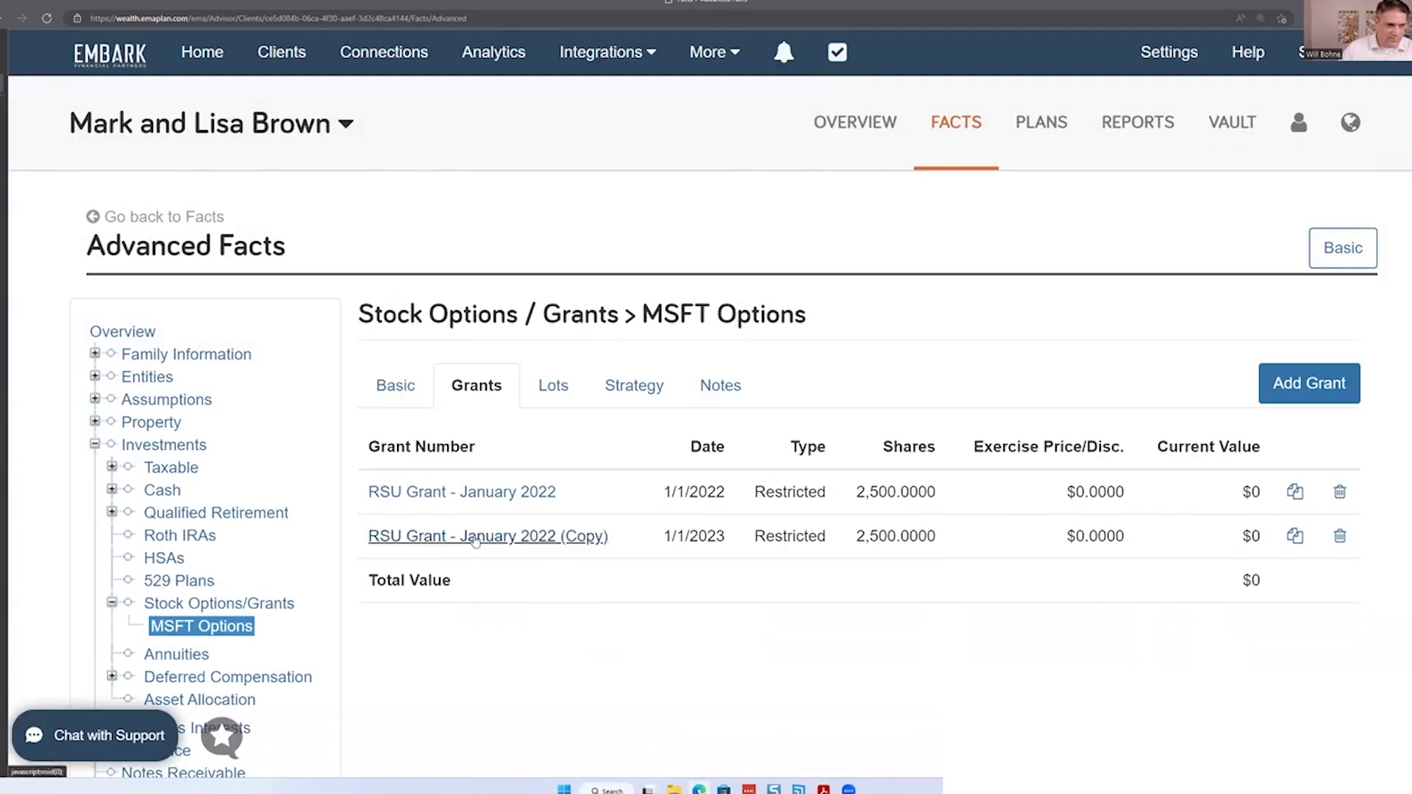
Step: Review the copied RSU grant's grant date and first vest date, then close it without changes
left_click(507, 540)
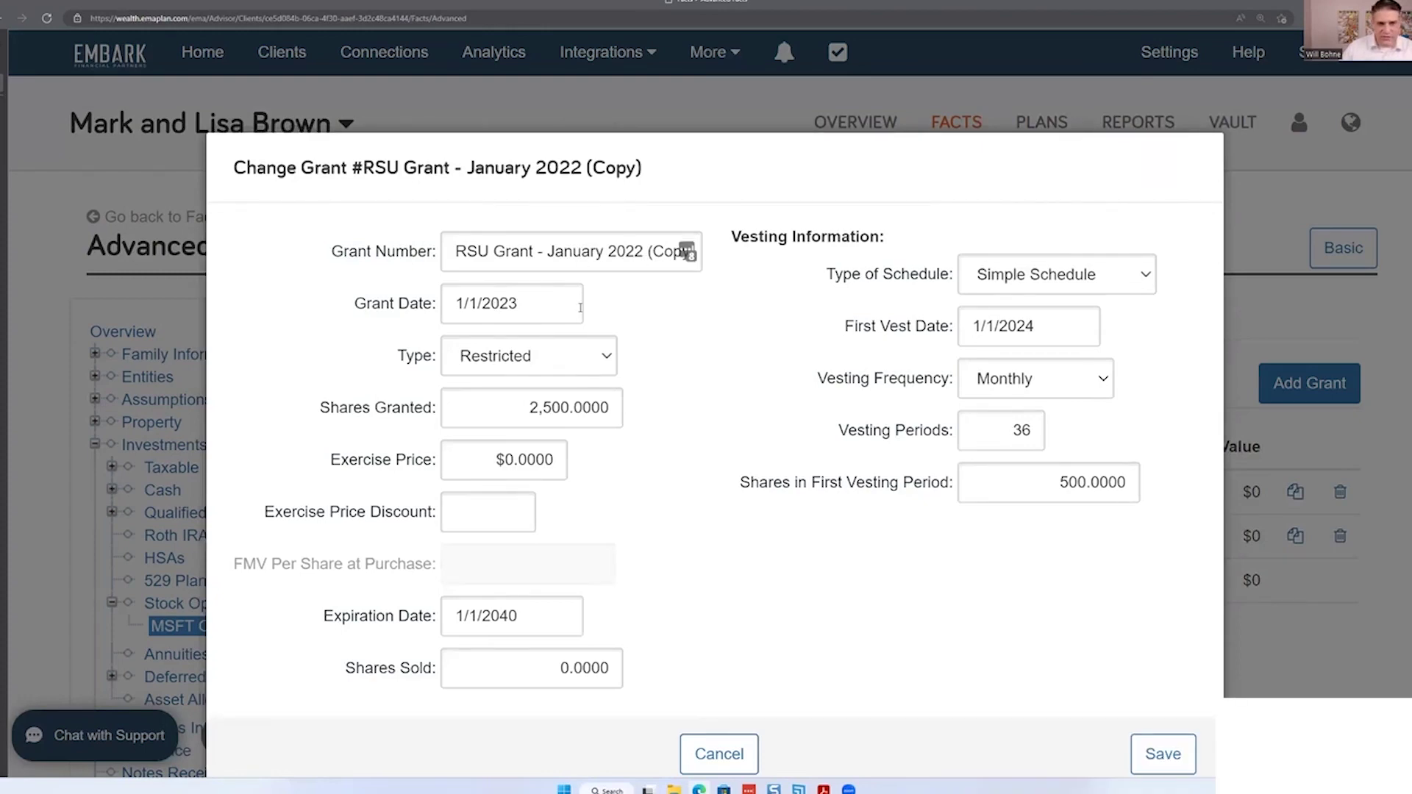
left_click(569, 294)
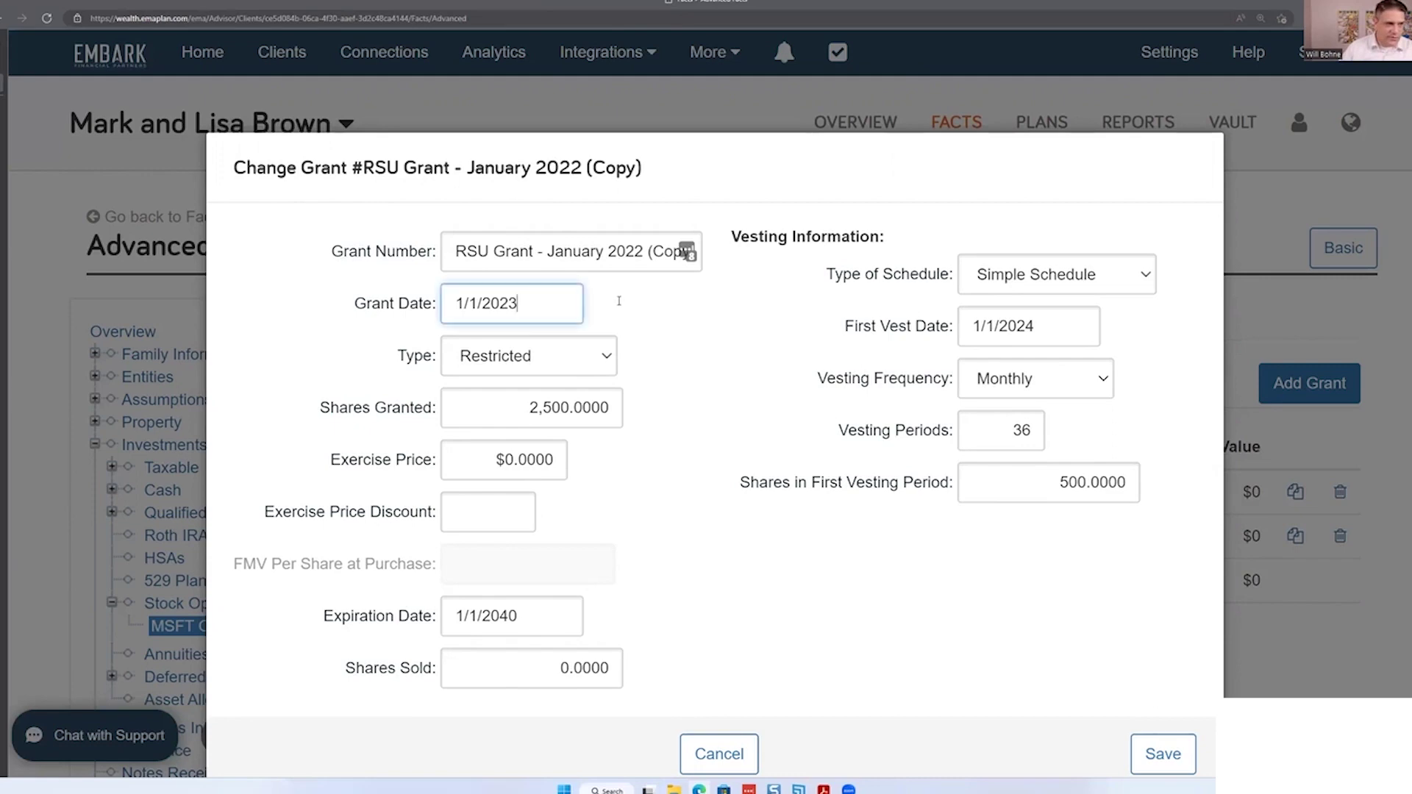
left_click(1042, 325)
left_click(719, 754)
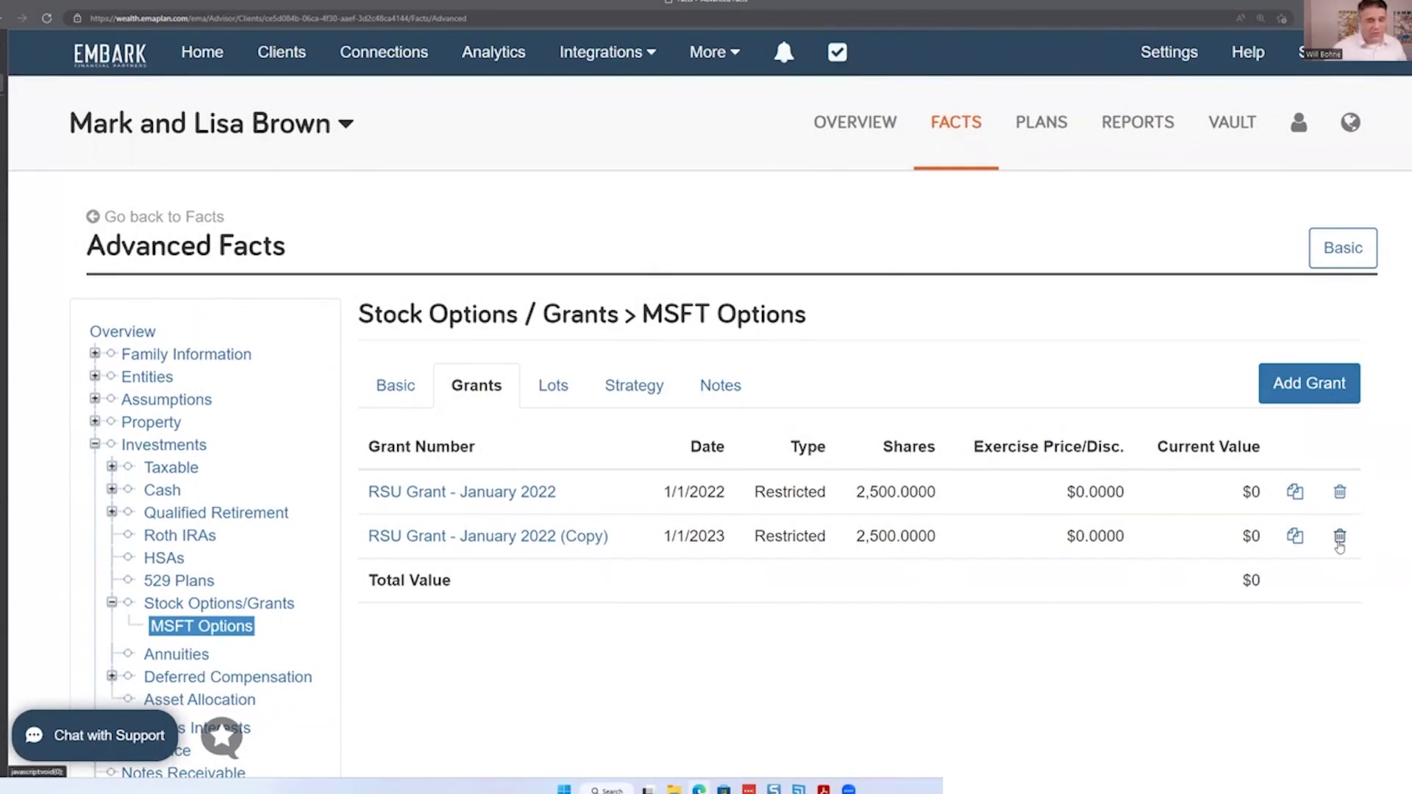
Step: Delete the copied RSU grant from the MSFT Options grants
left_click(1340, 537)
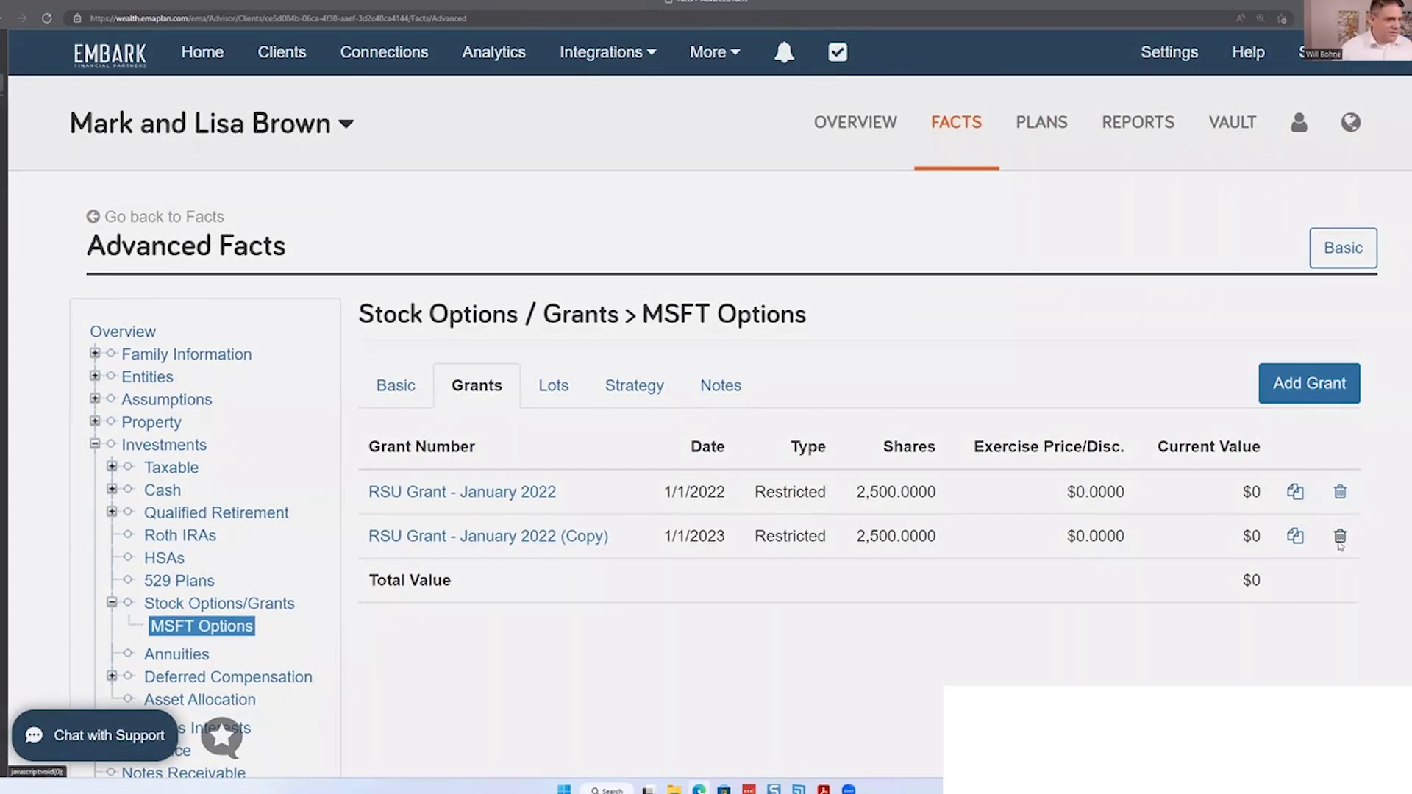
left_click(985, 327)
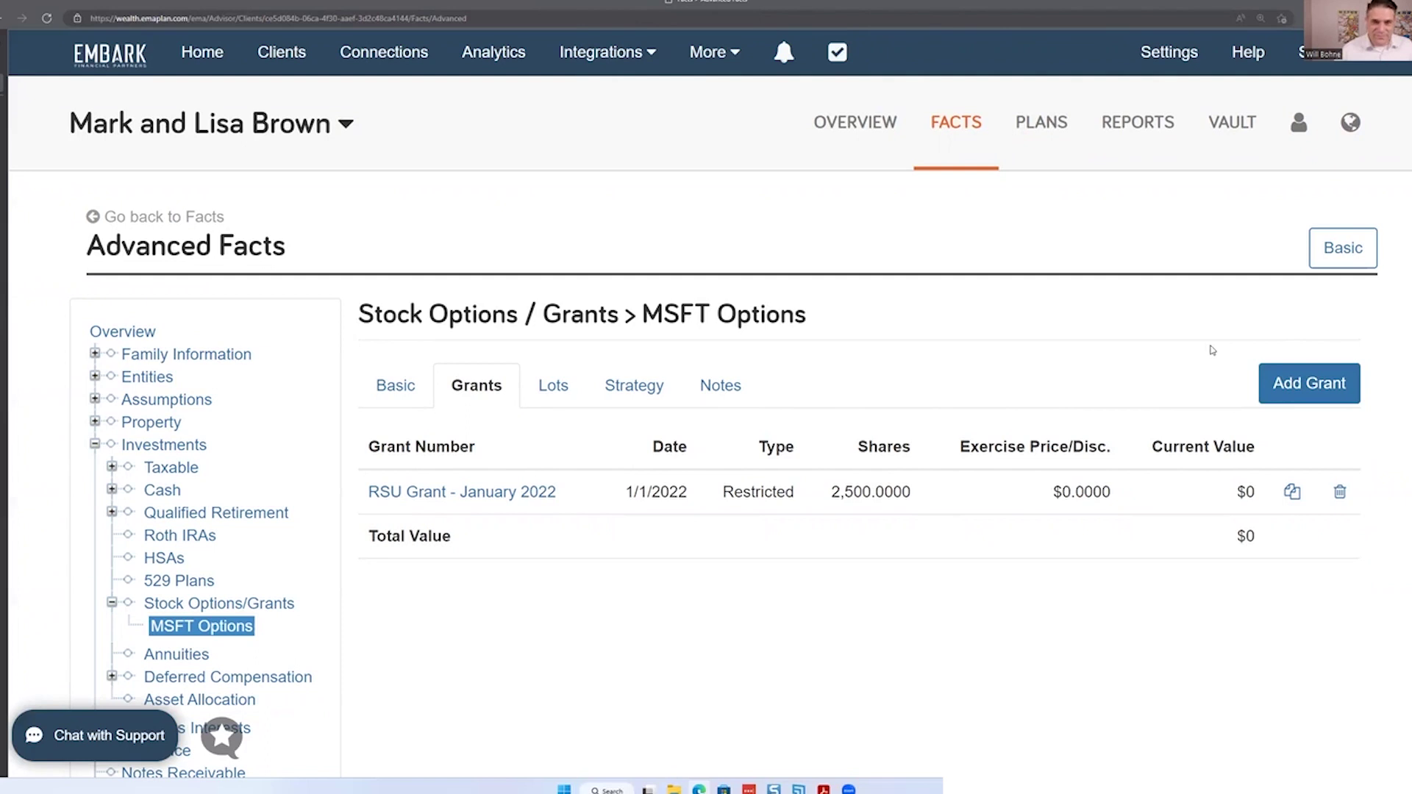
Step: Add a new grant to MSFT Options with the grant number "NQSO Grant - January 2020"
left_click(1320, 394)
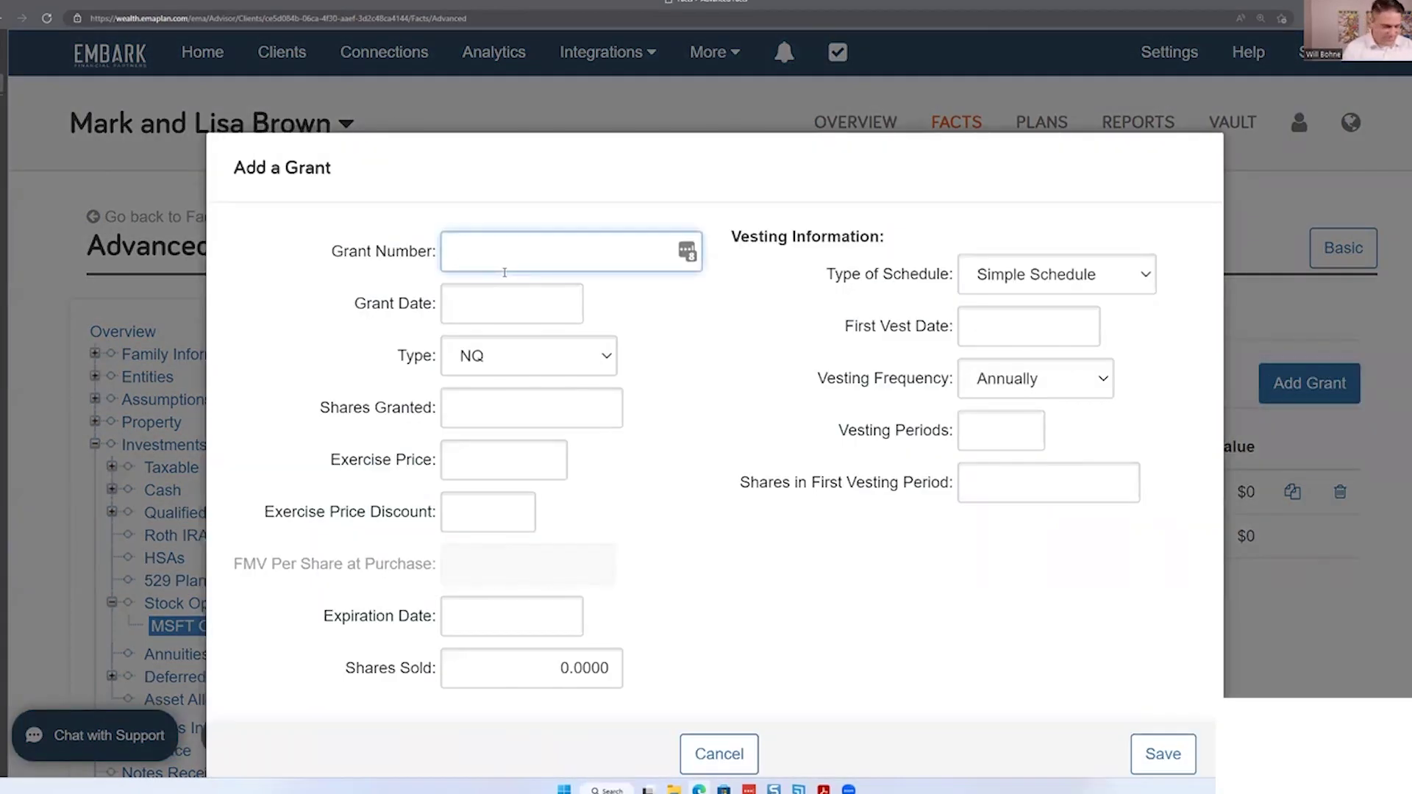
type("NQSO")
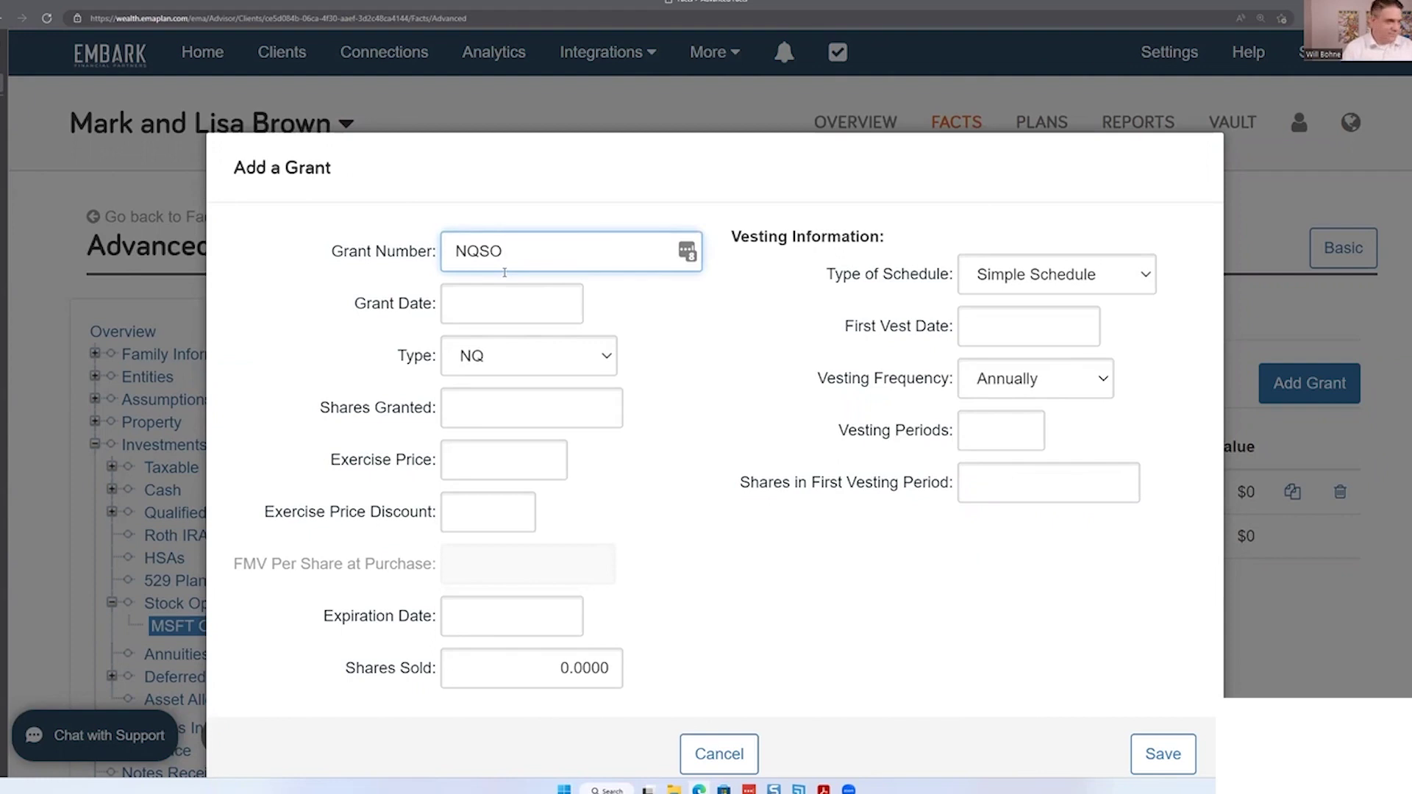
type(" Grant ")
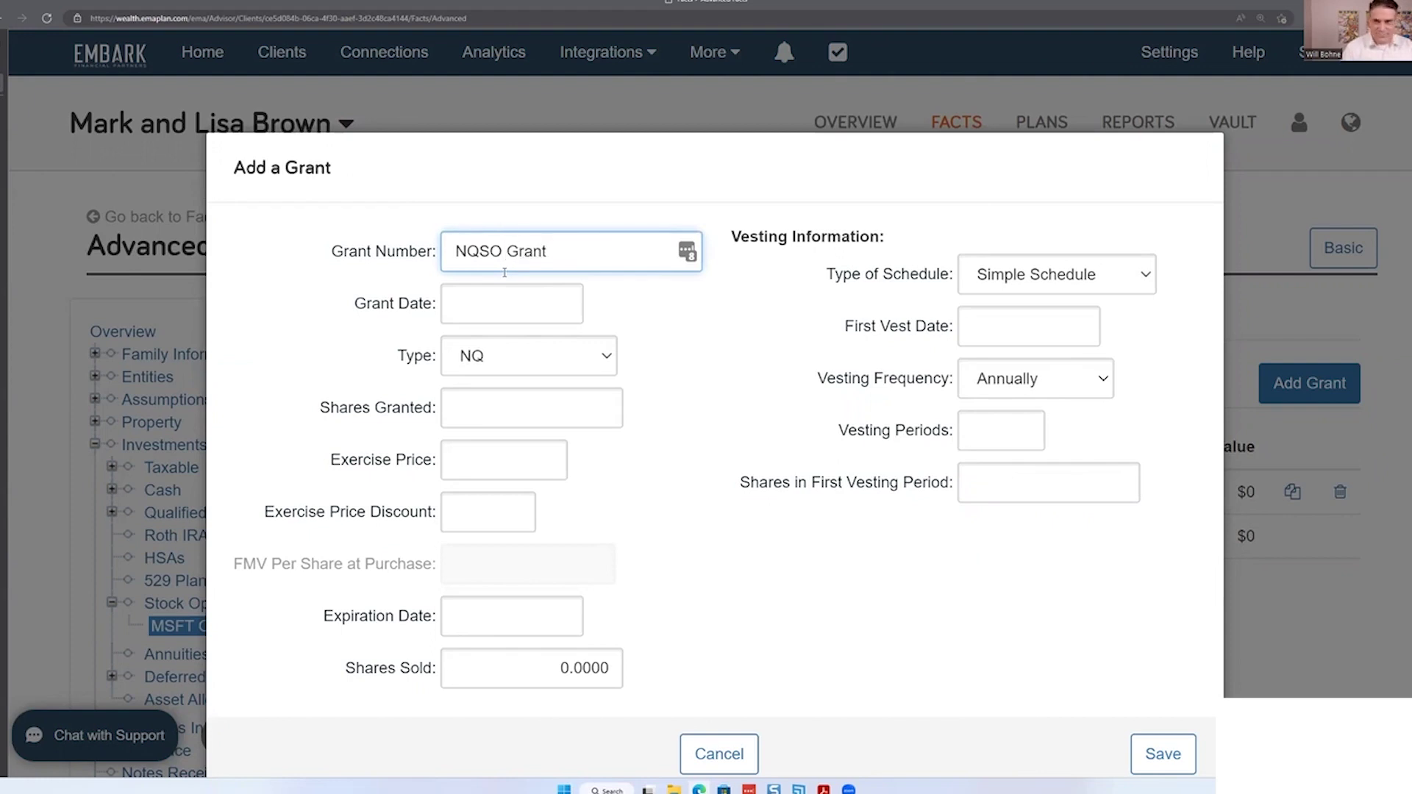
type("- Janmuary")
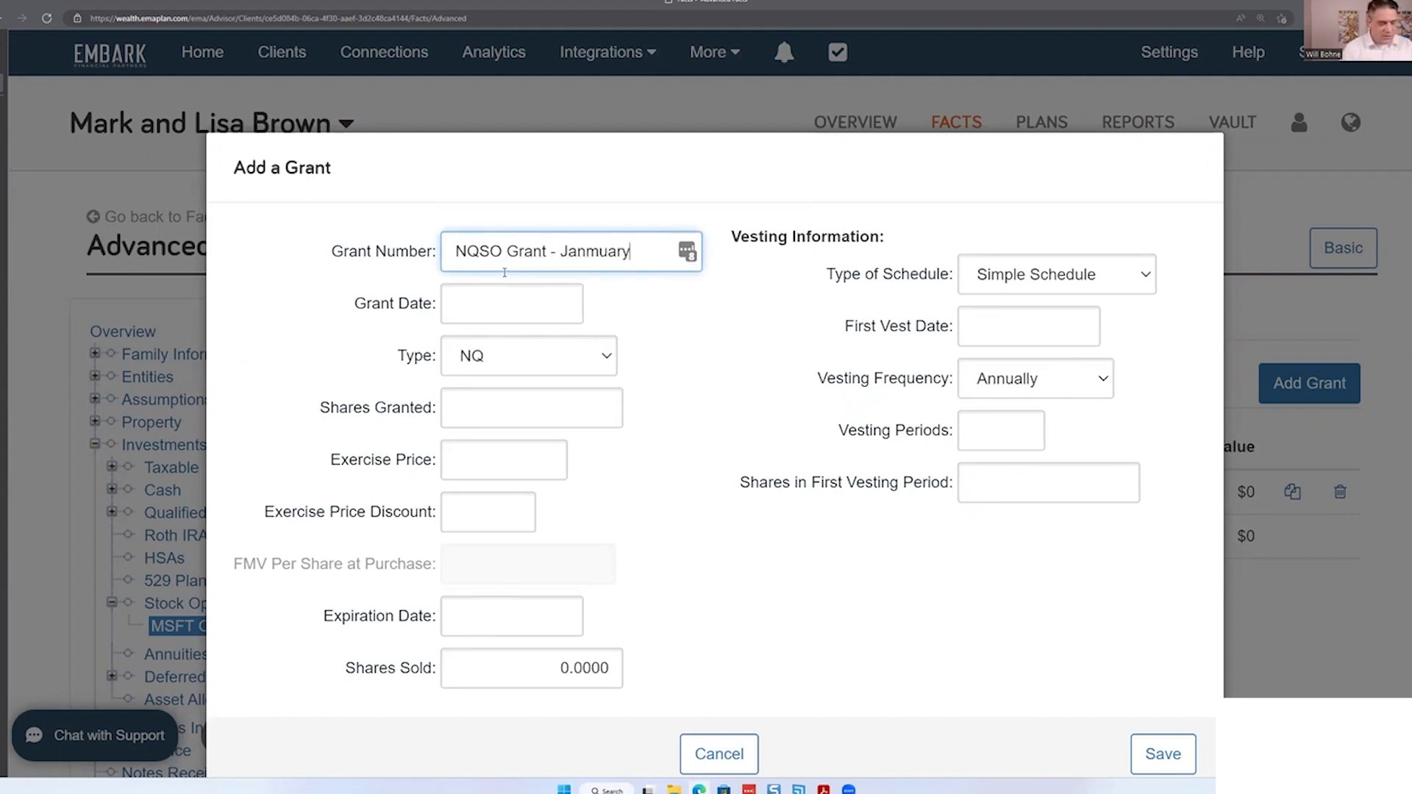
key("BackSpace")
key("BackSpace")
key("BackSpace")
key("BackSpace")
key("BackSpace")
type("uary")
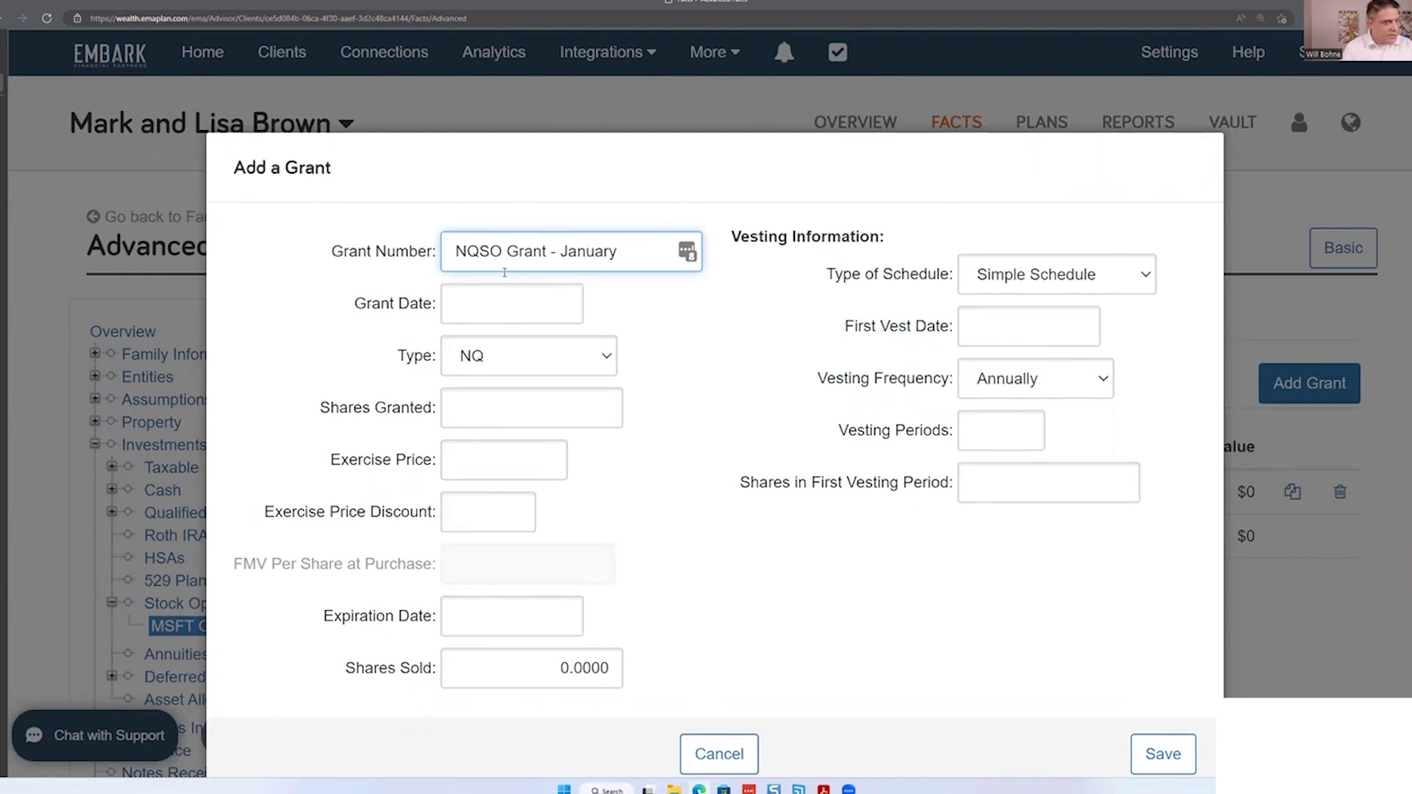
type("2020")
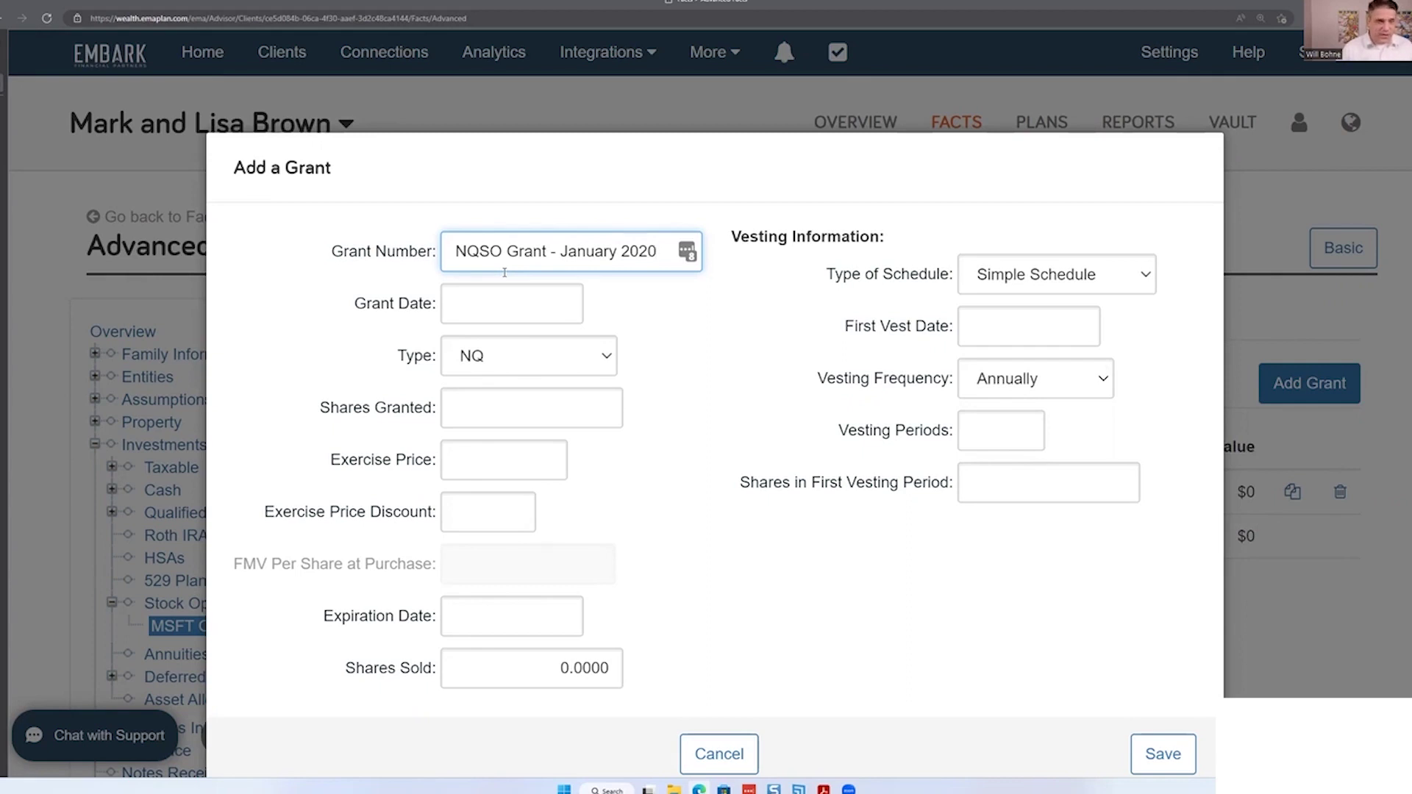
Step: Set the new grant's date to 1/1/2020 and its type to NQ
left_click(483, 306)
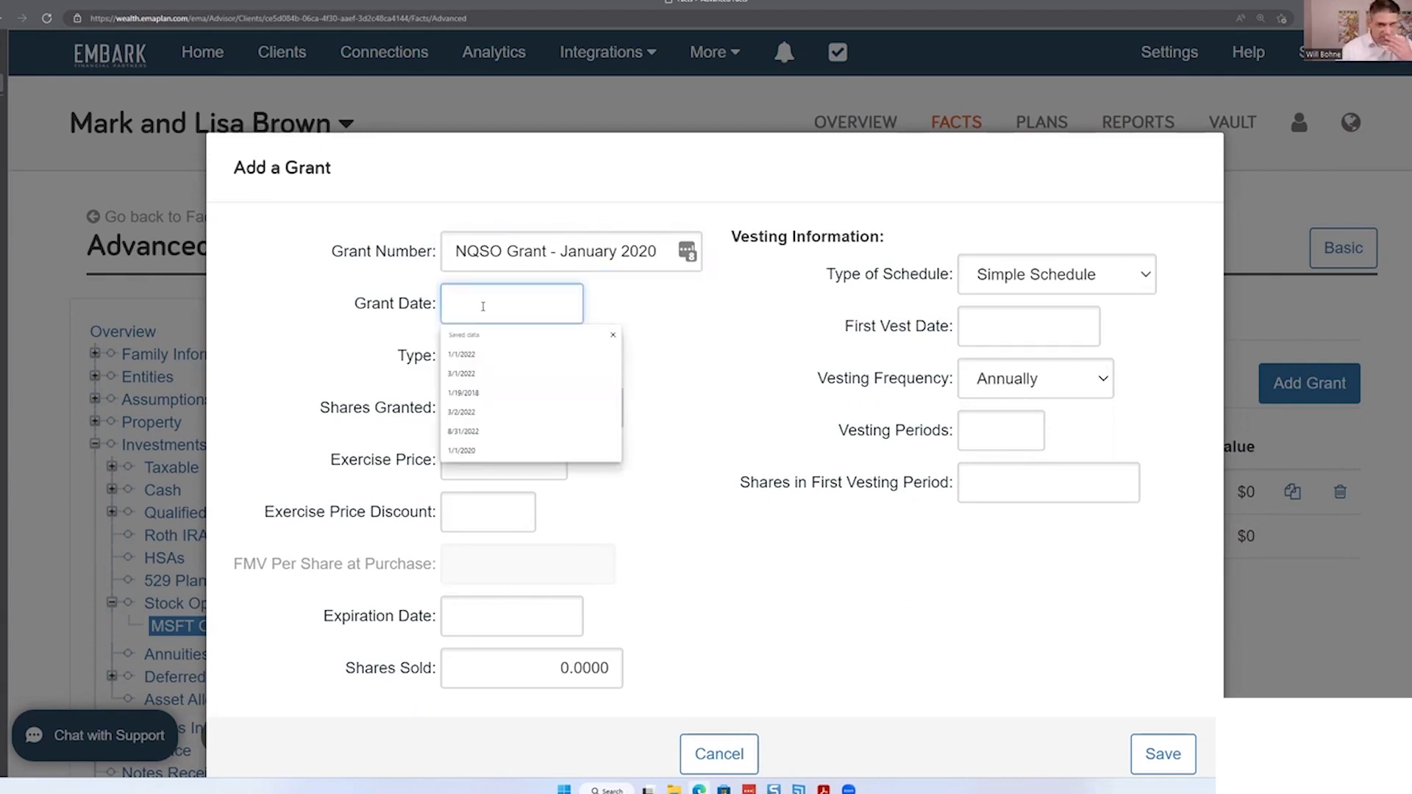
type("1/1/")
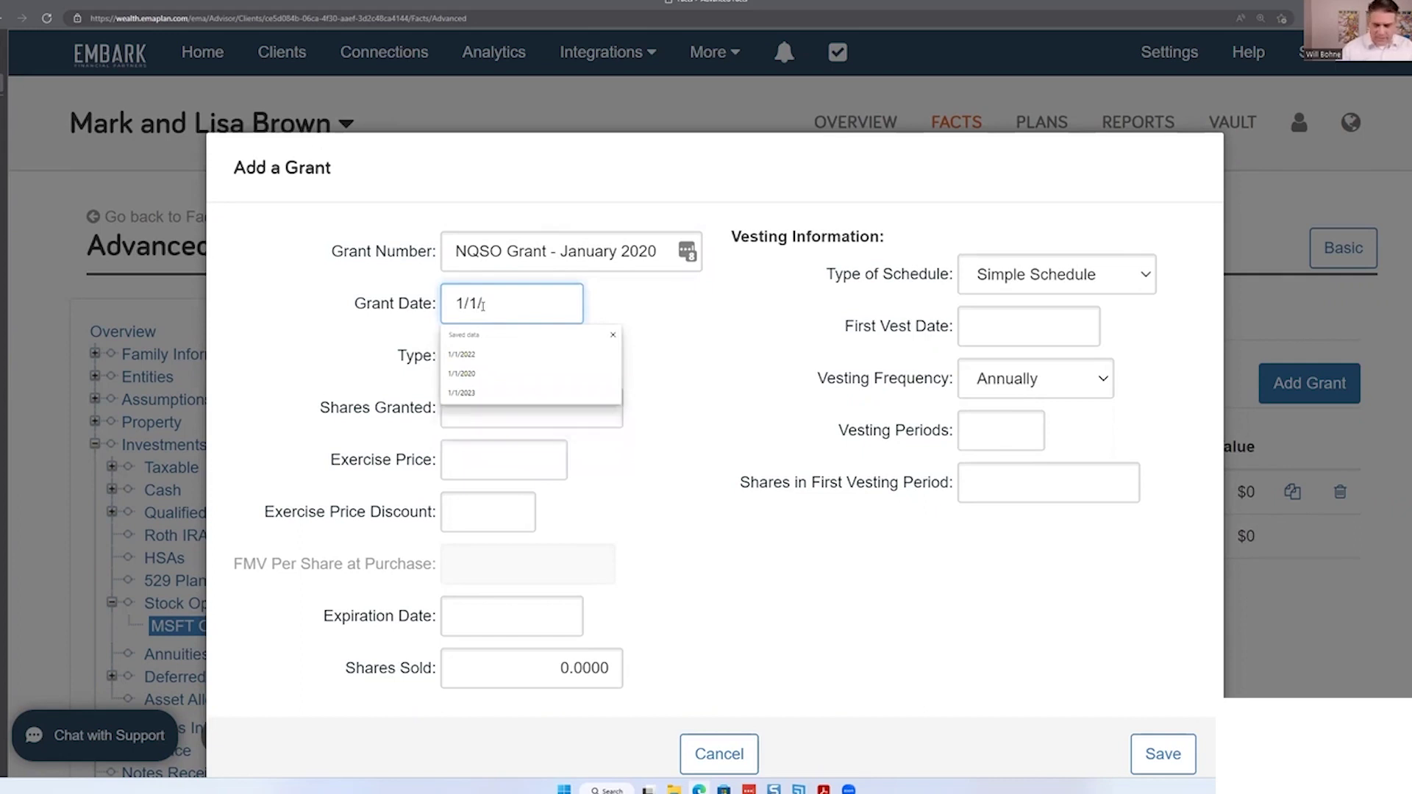
type("2020")
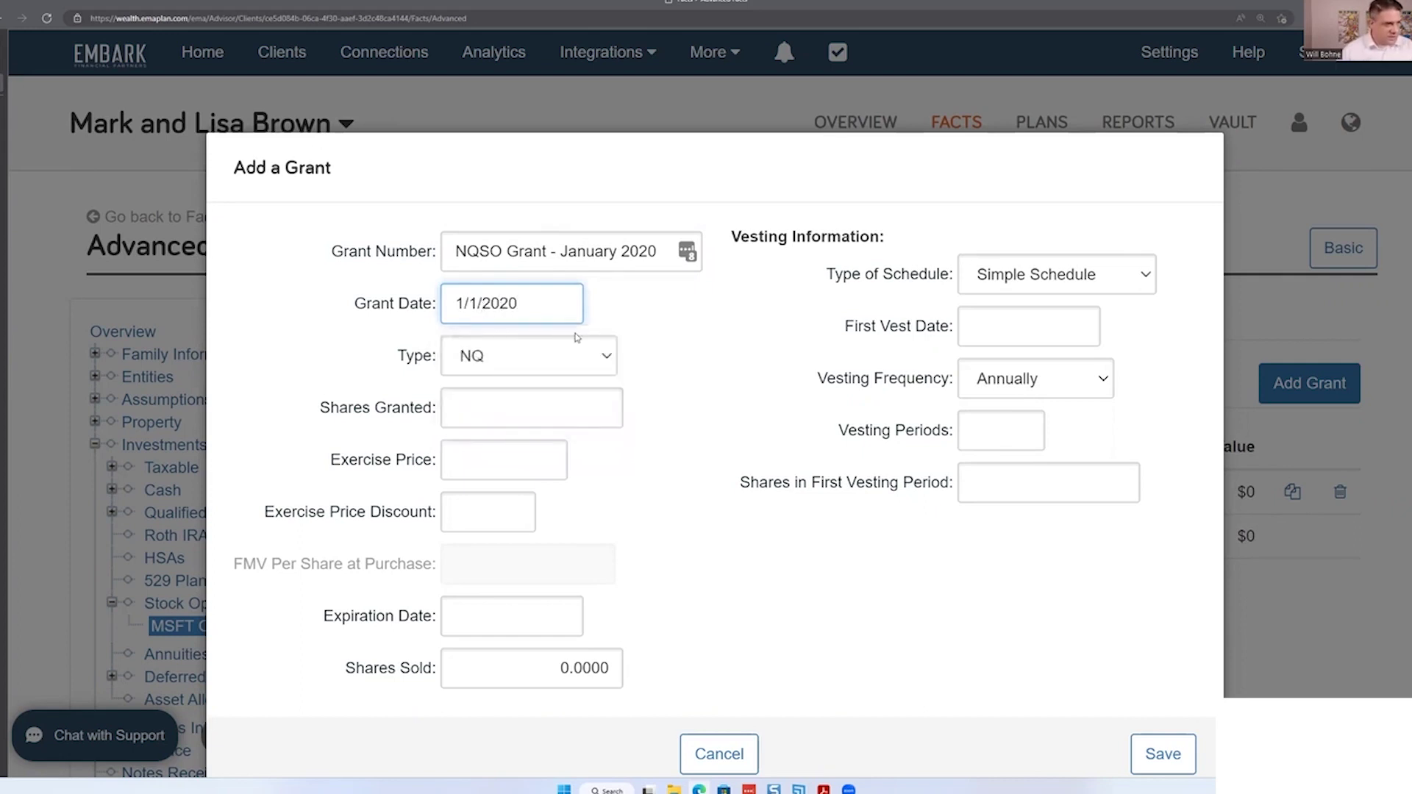
left_click(759, 361)
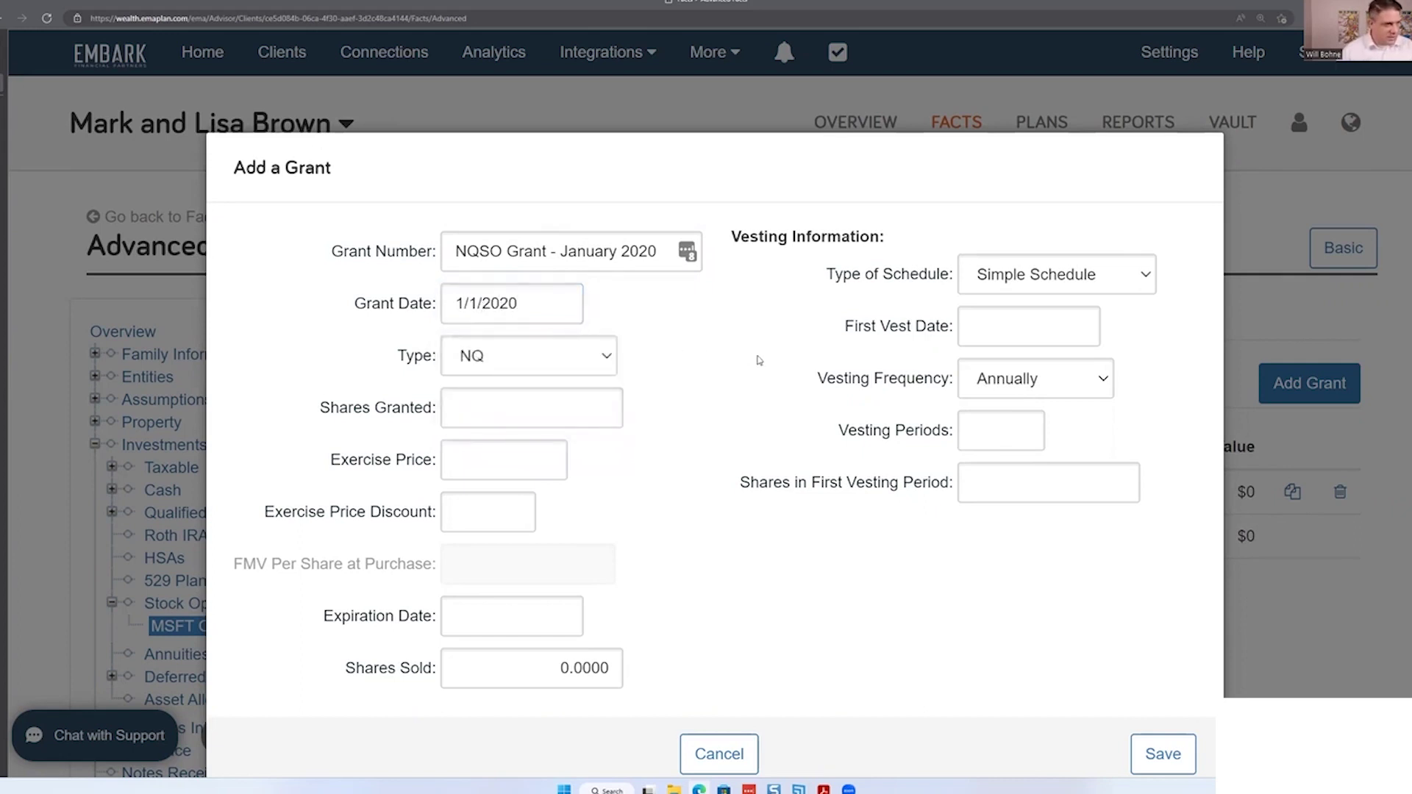
left_click(597, 366)
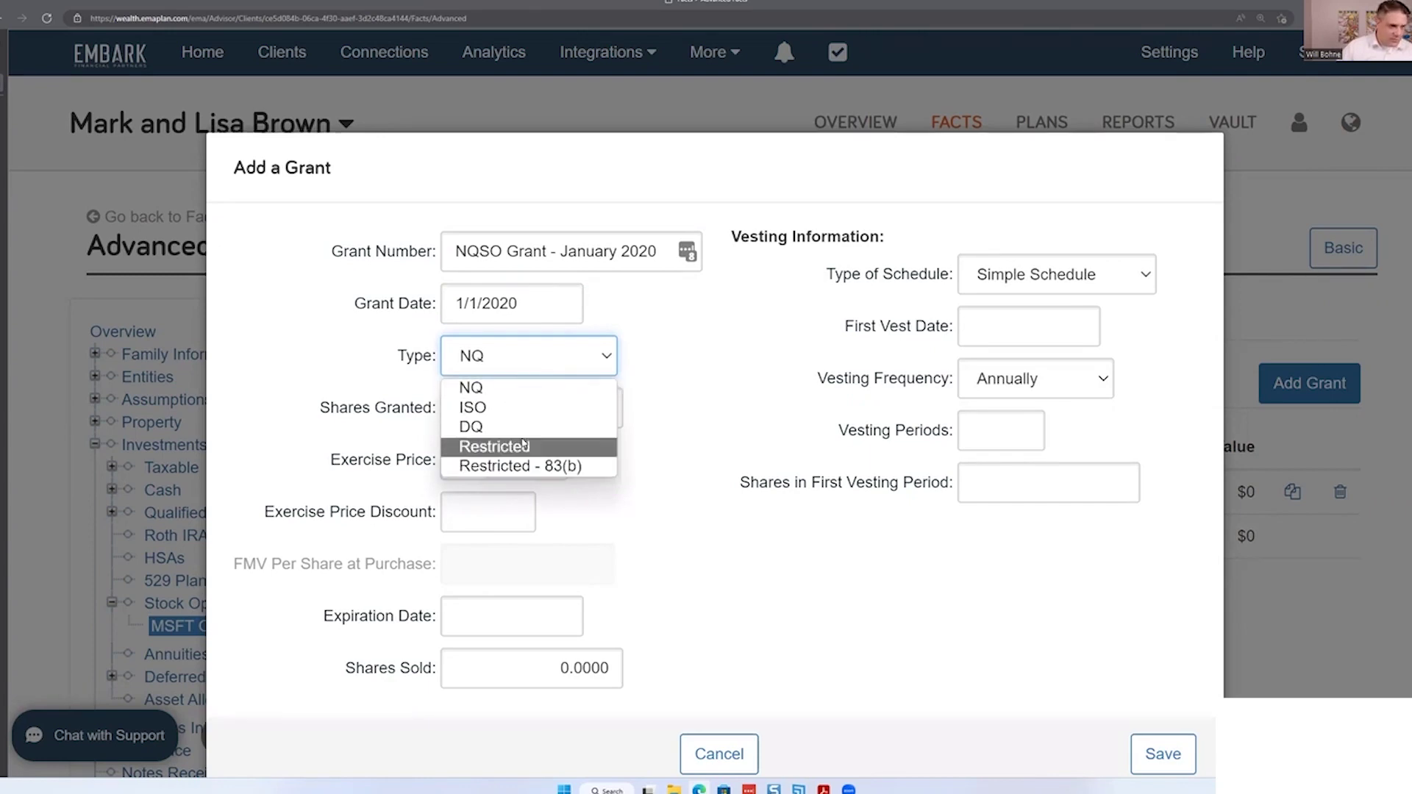
left_click(502, 387)
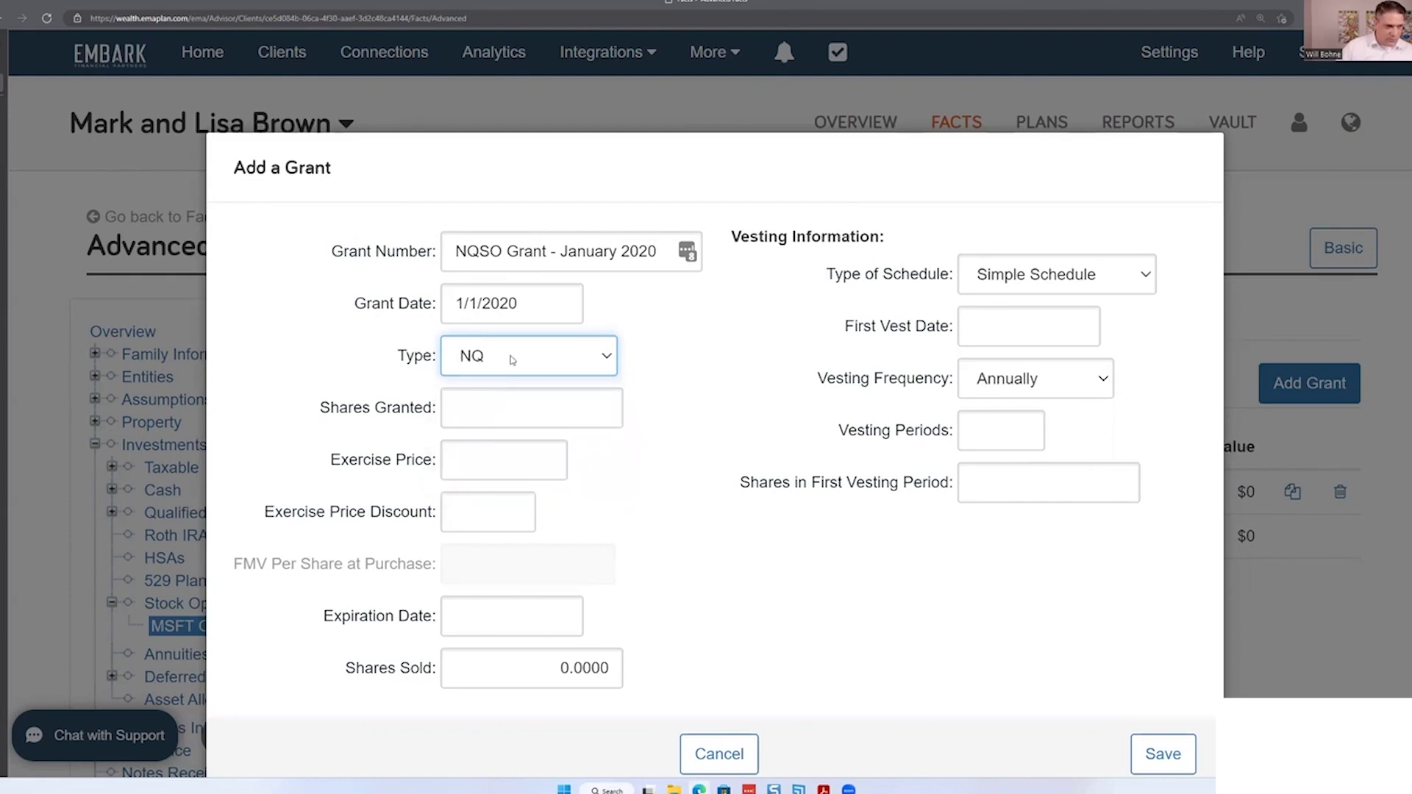
Step: Enter 5000 shares granted with an exercise price of 157.70, leaving the exercise price discount empty
left_click(492, 412)
type("5000")
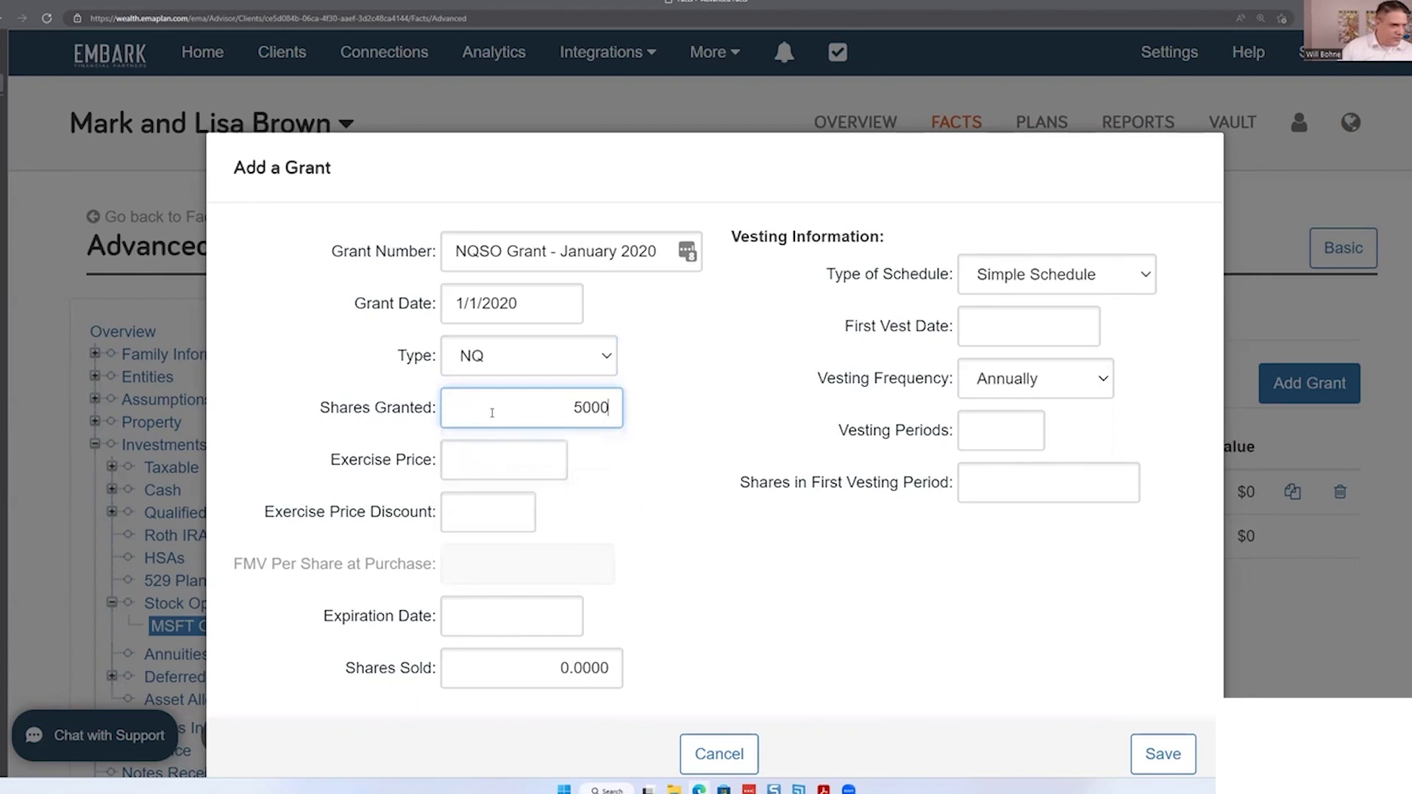
left_click(493, 469)
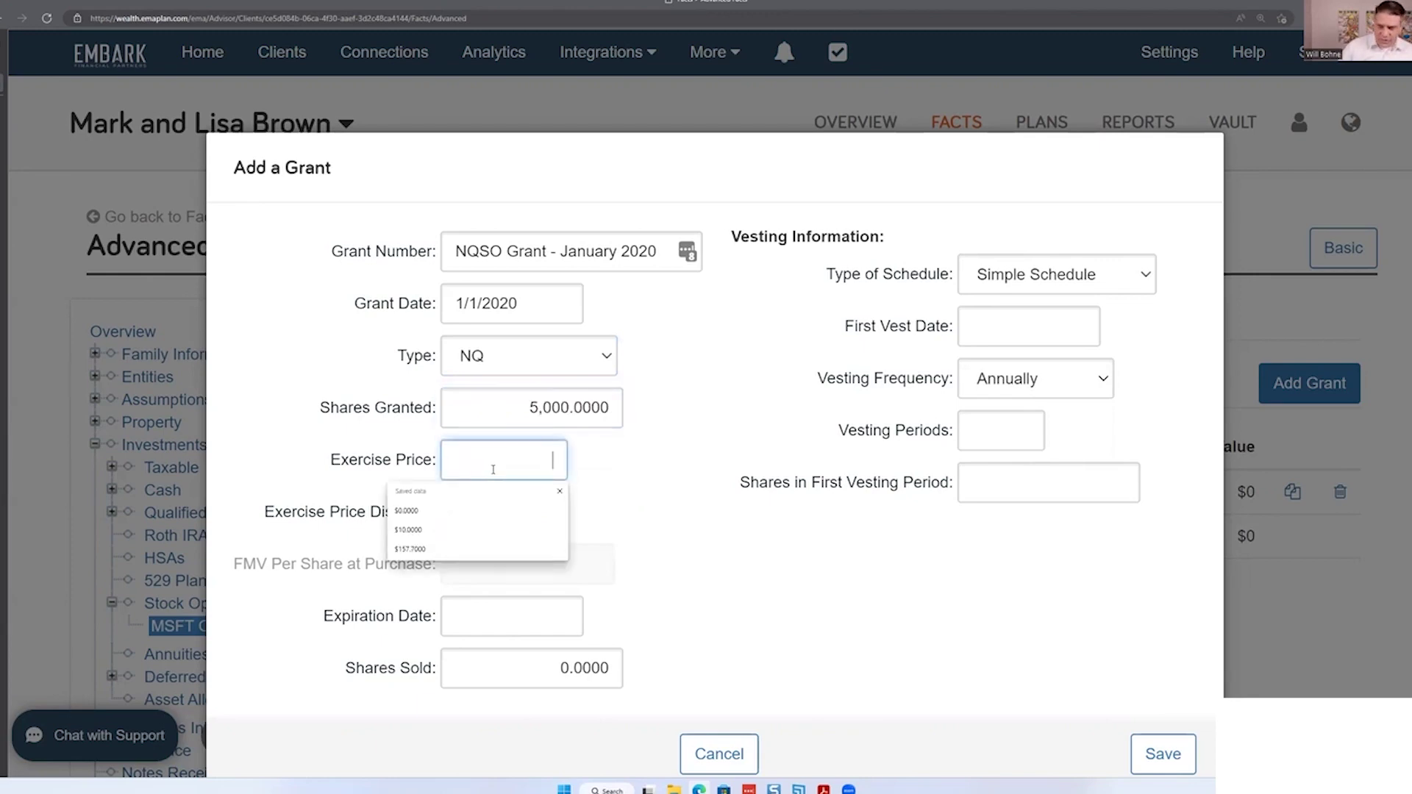
type("157.70")
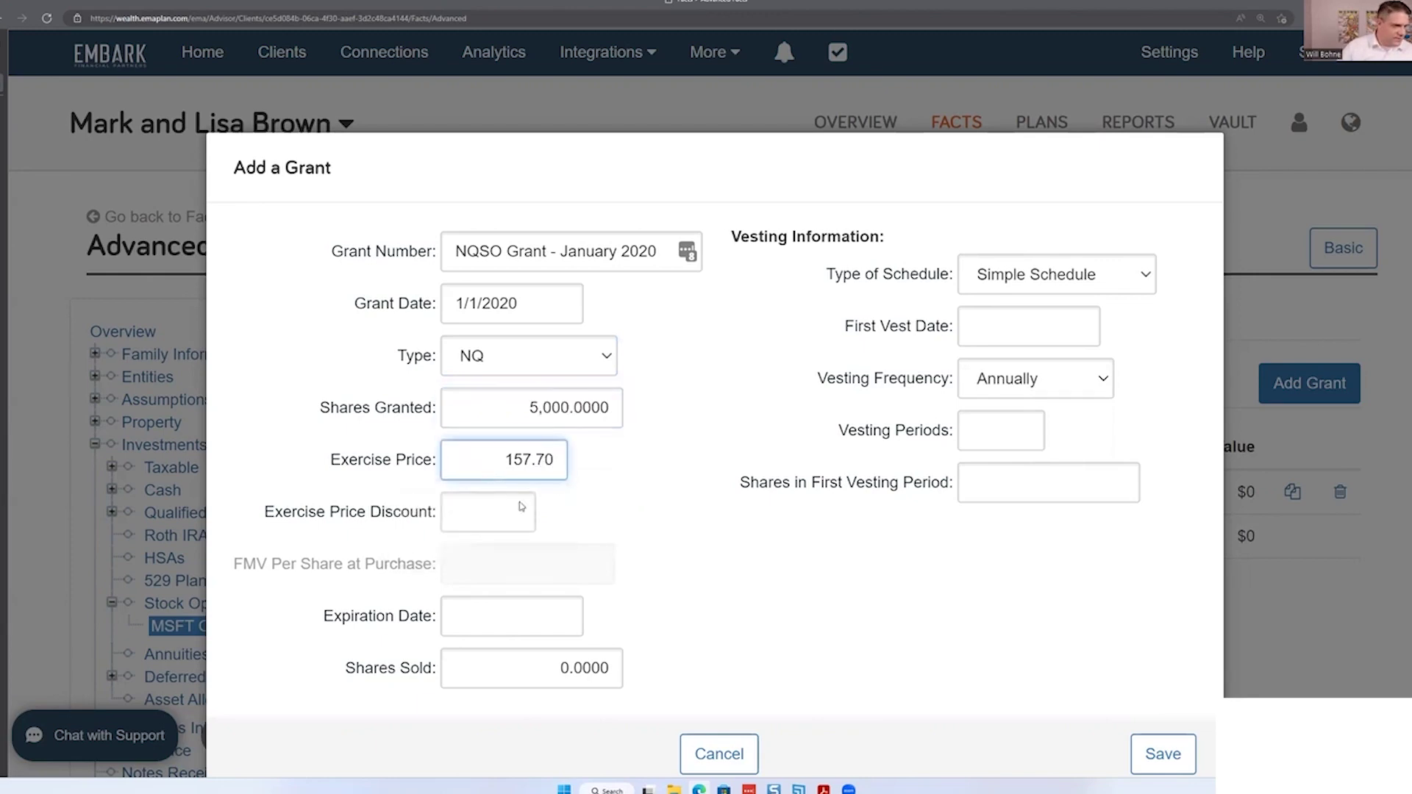
left_click(491, 510)
Step: Set the grant's expiration date to 1/1/2040 and reselect NQ as its type
left_click(511, 610)
type("1")
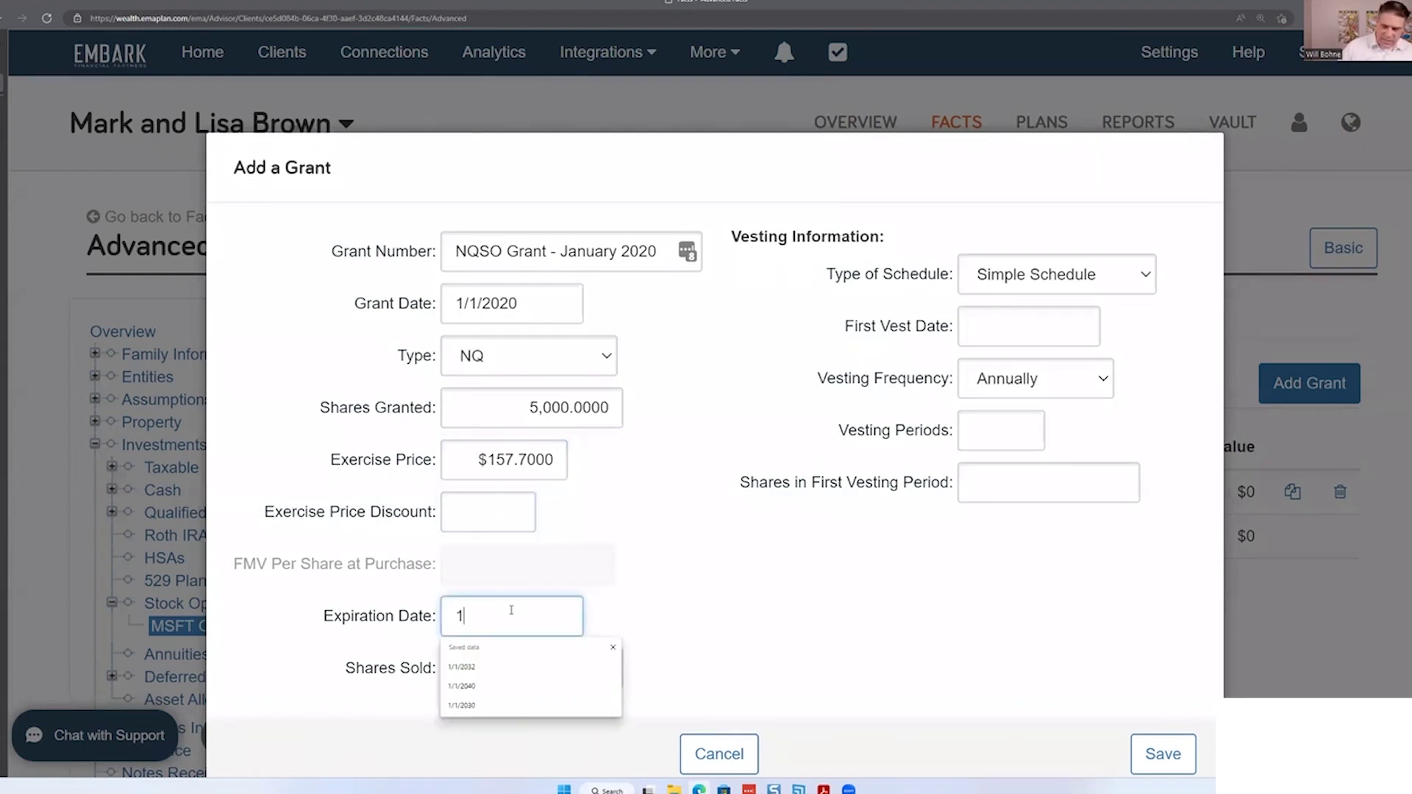
type("/1/2040")
left_click(736, 608)
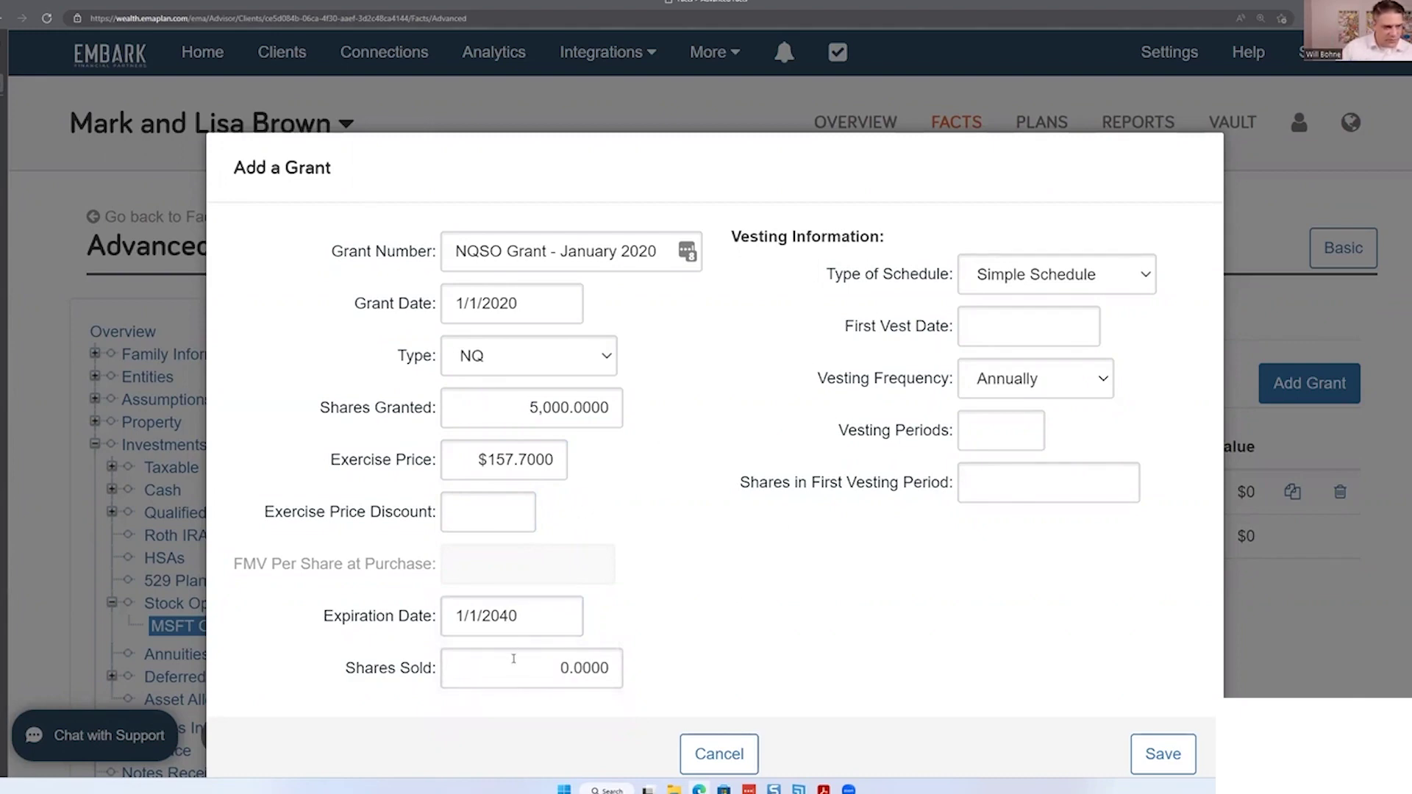
left_click(543, 352)
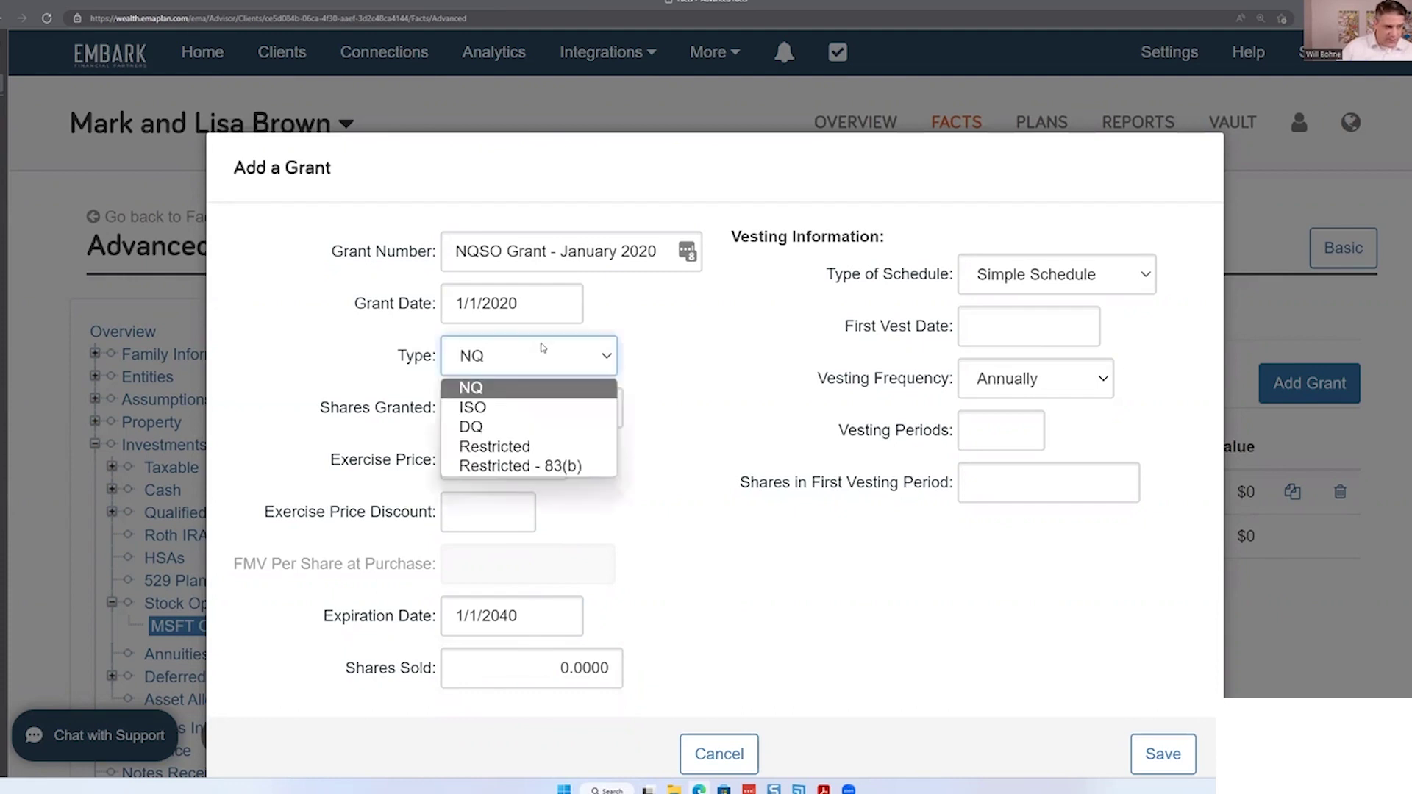
left_click(555, 389)
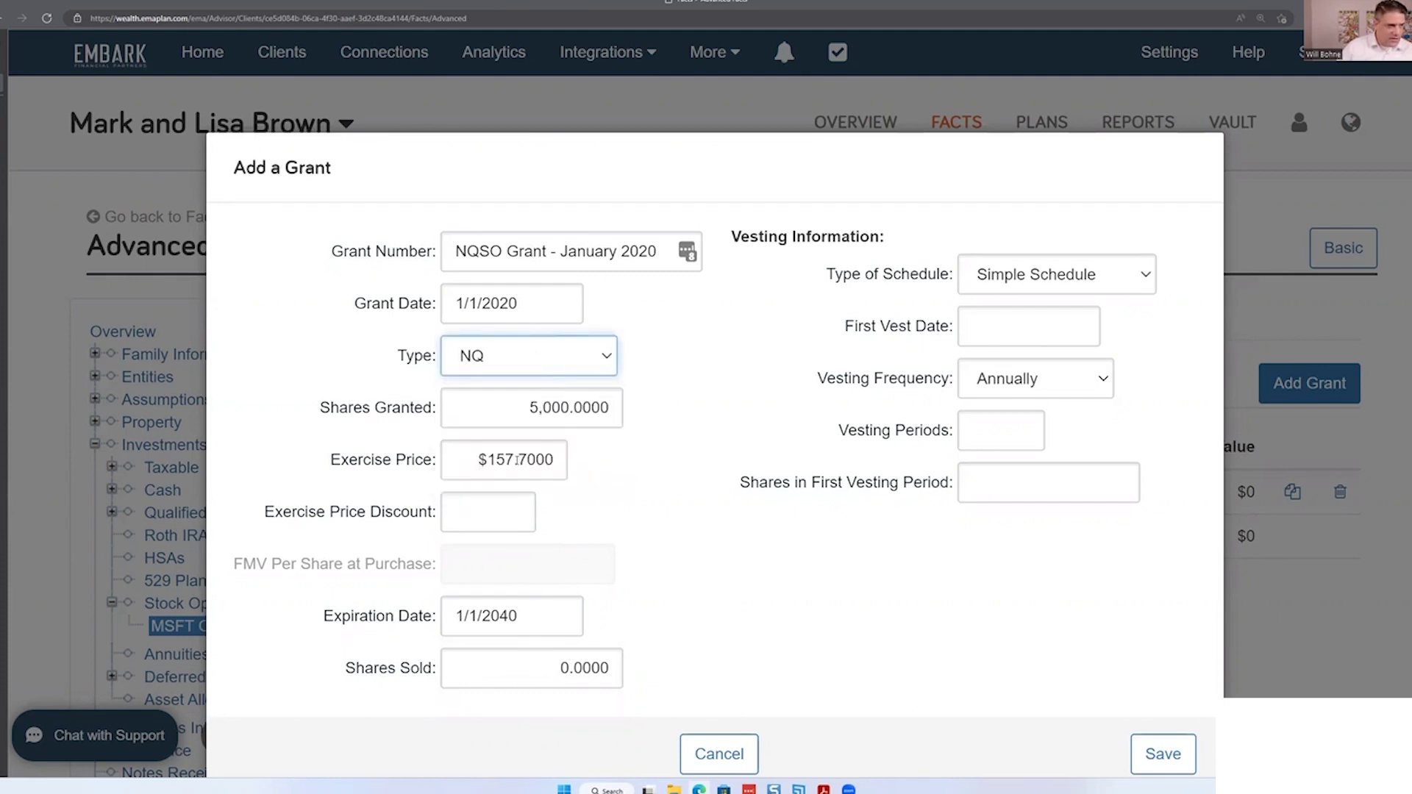
Step: Set the grant's first vest date to 1/1/2021 and enter 4 vesting periods
left_click_drag(487, 459, 549, 450)
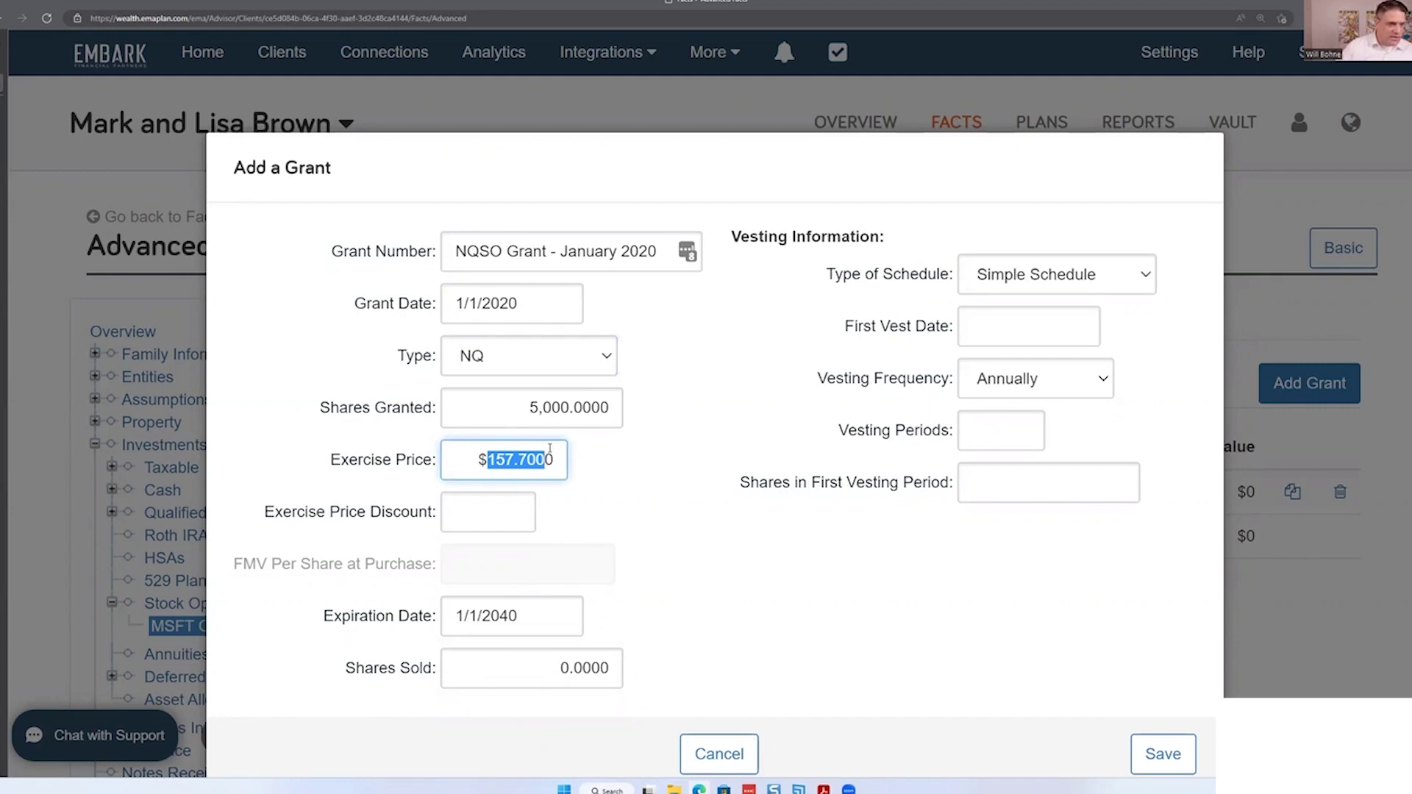
left_click(1023, 323)
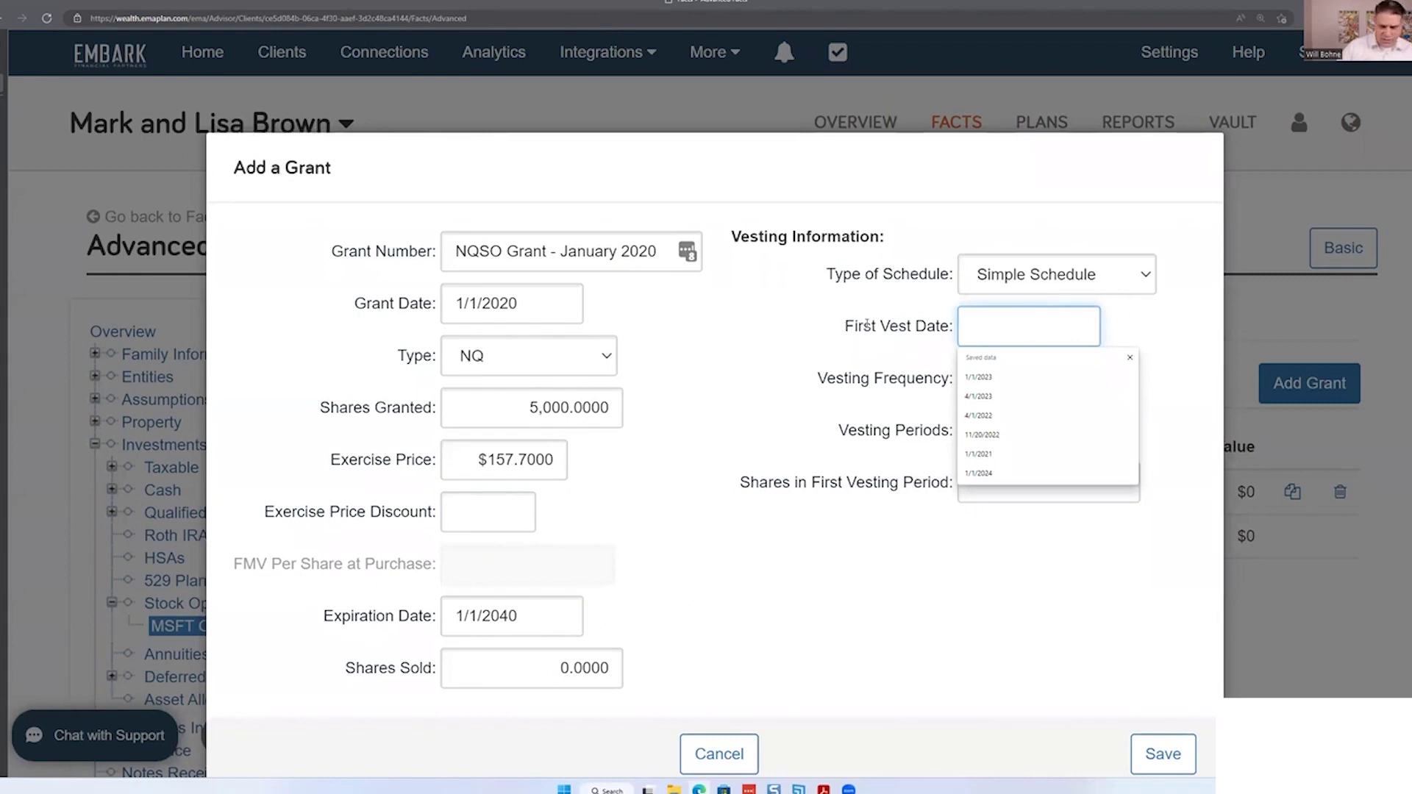
type("1/")
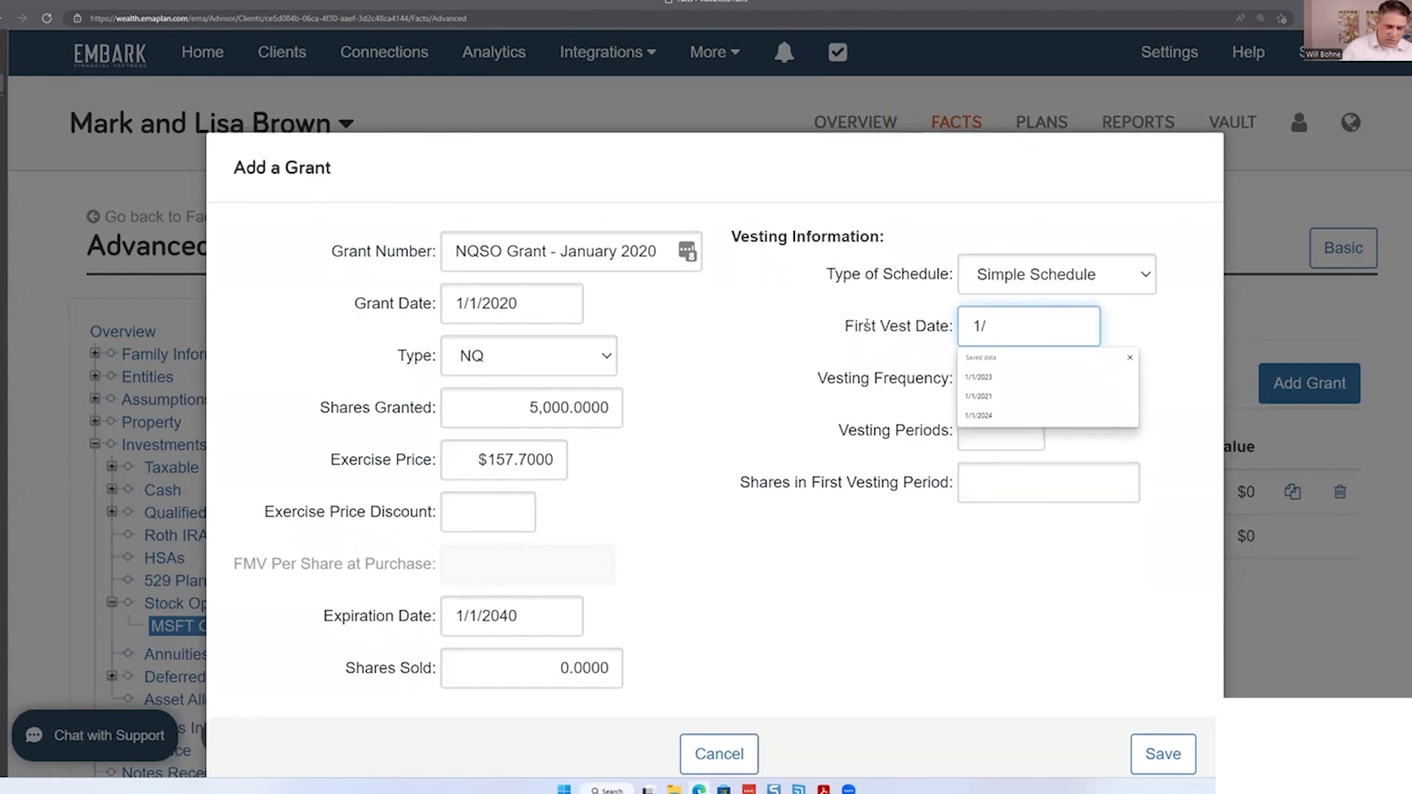
type("1/2021")
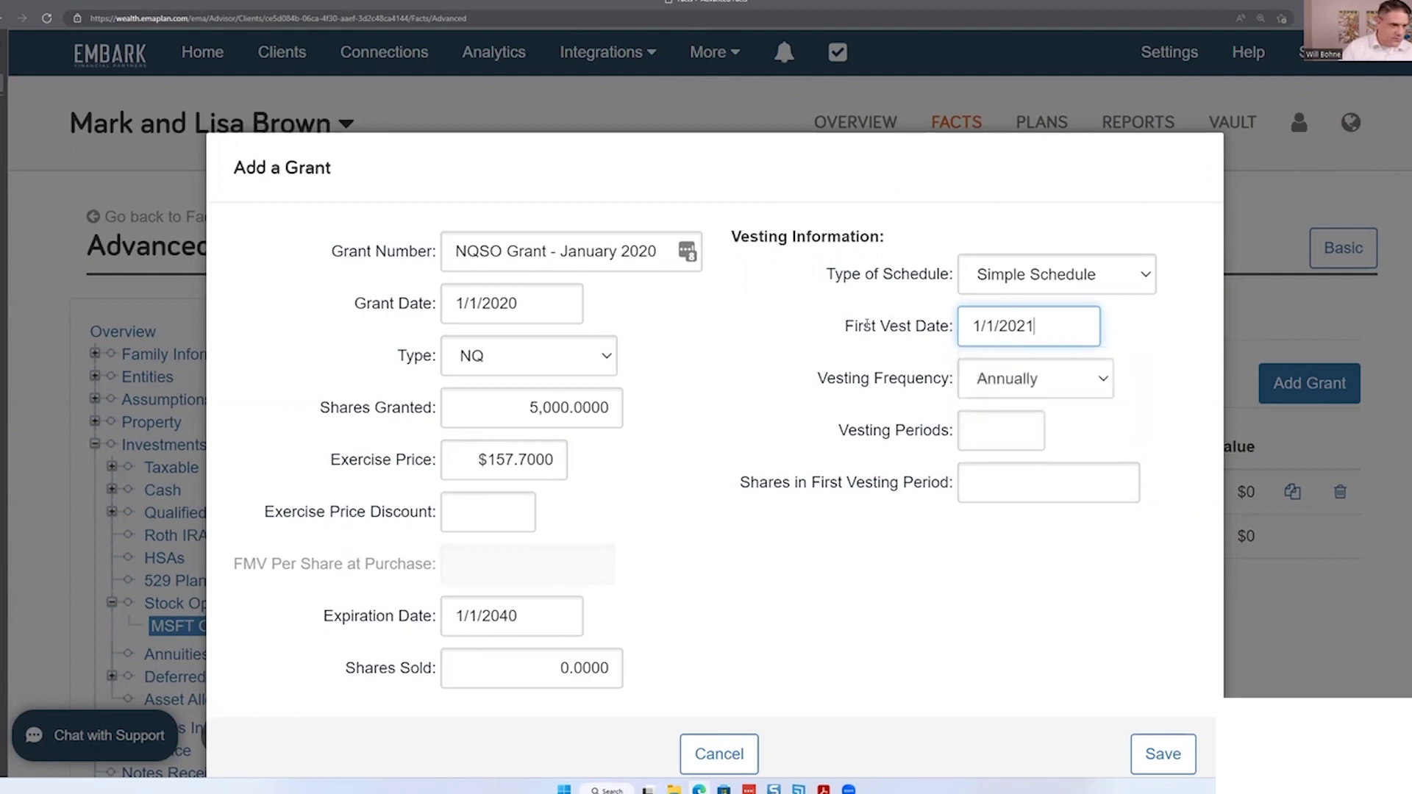
left_click(1006, 419)
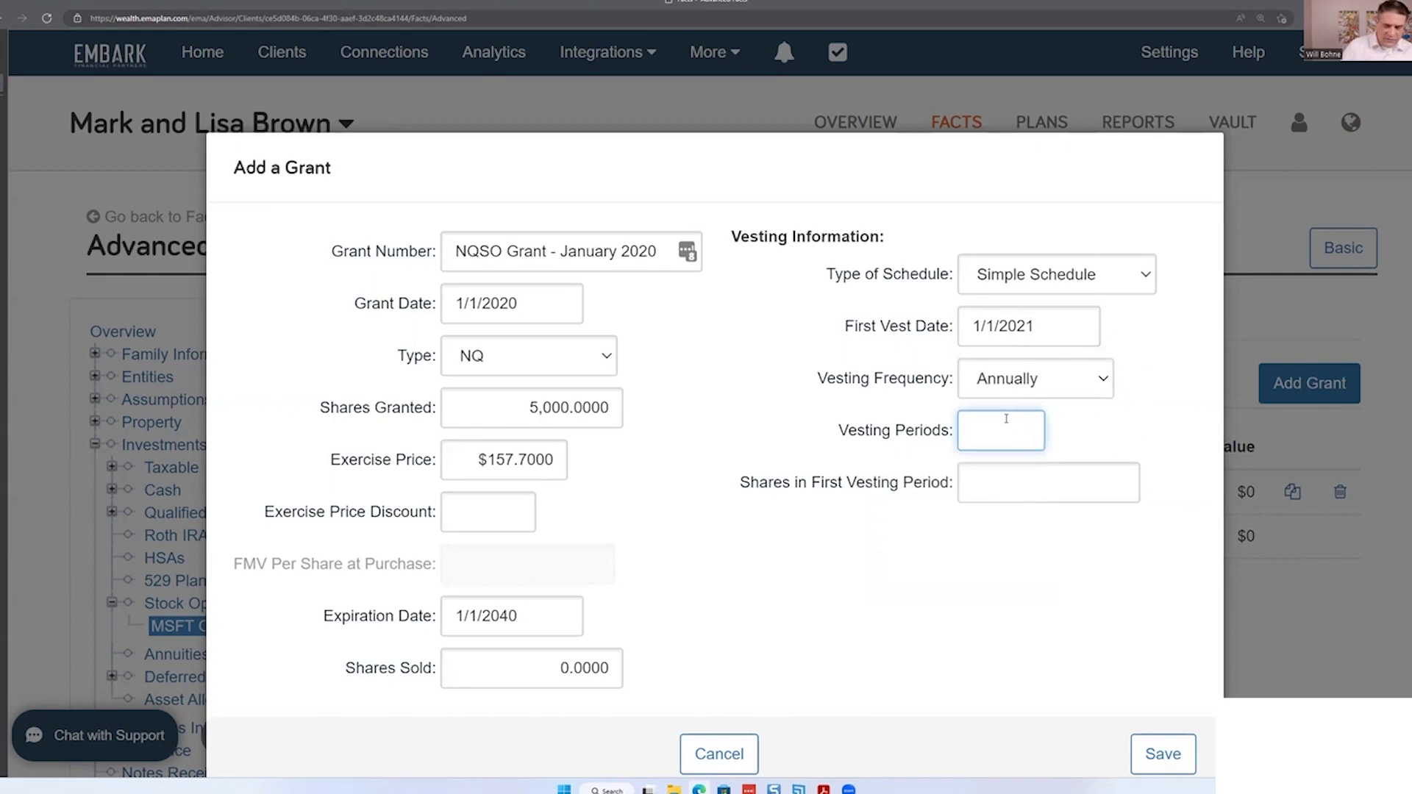
type("4")
Step: Enter 2000 as the number of shares in the first vesting period
left_click(1061, 478)
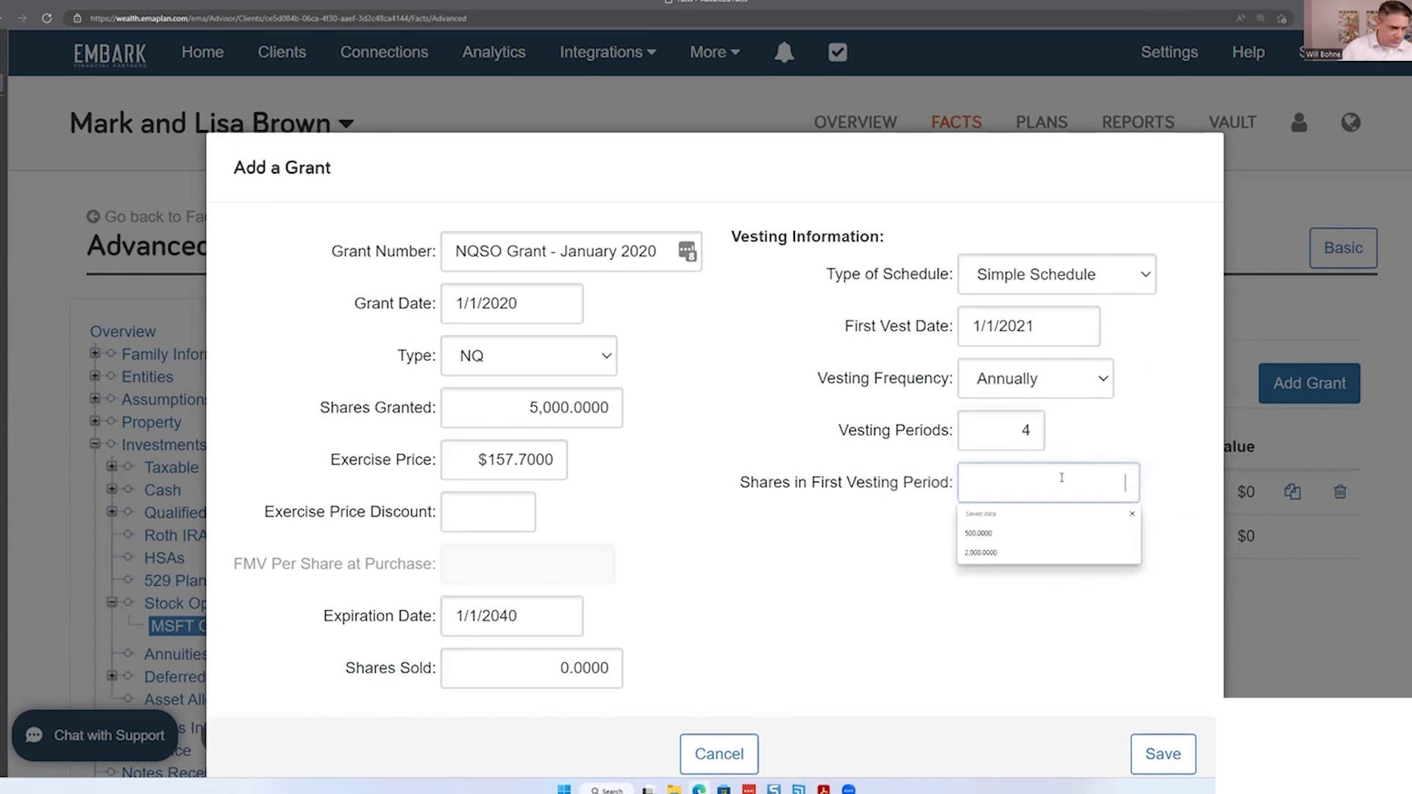
type("2,00")
type("000")
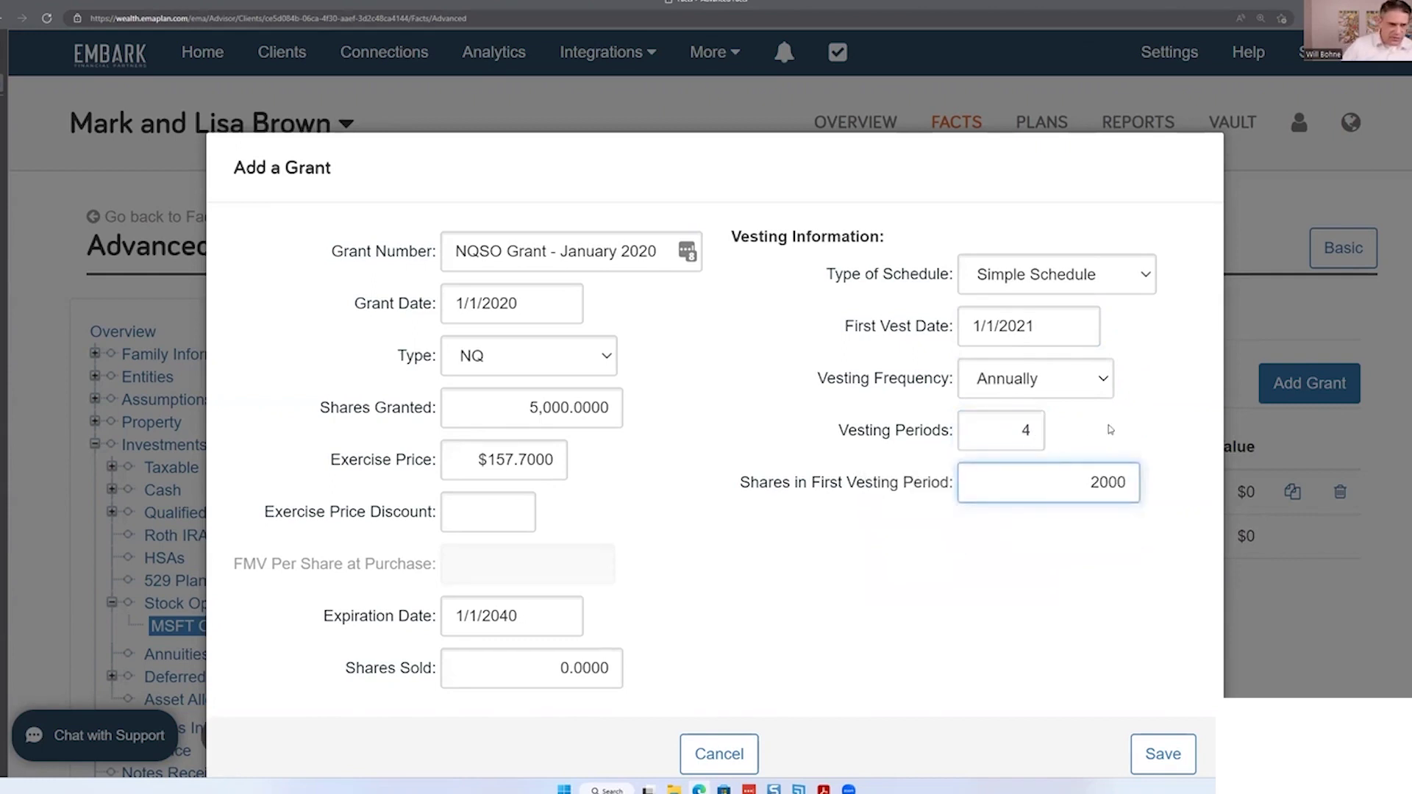
Step: Switch the vesting schedule to Free Form Schedule and check the share amount for the 1/1/2022 vest date
left_click(1143, 274)
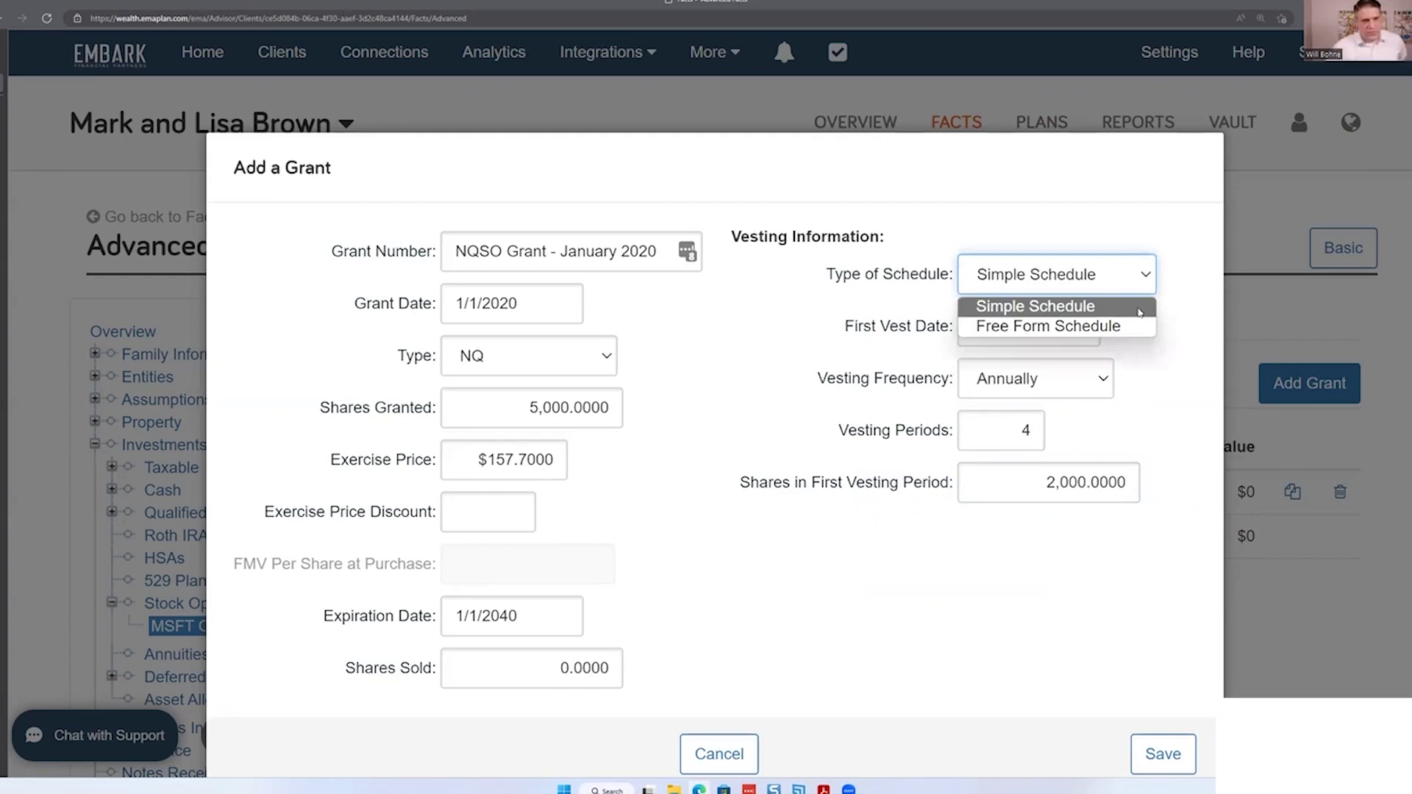
left_click(1126, 333)
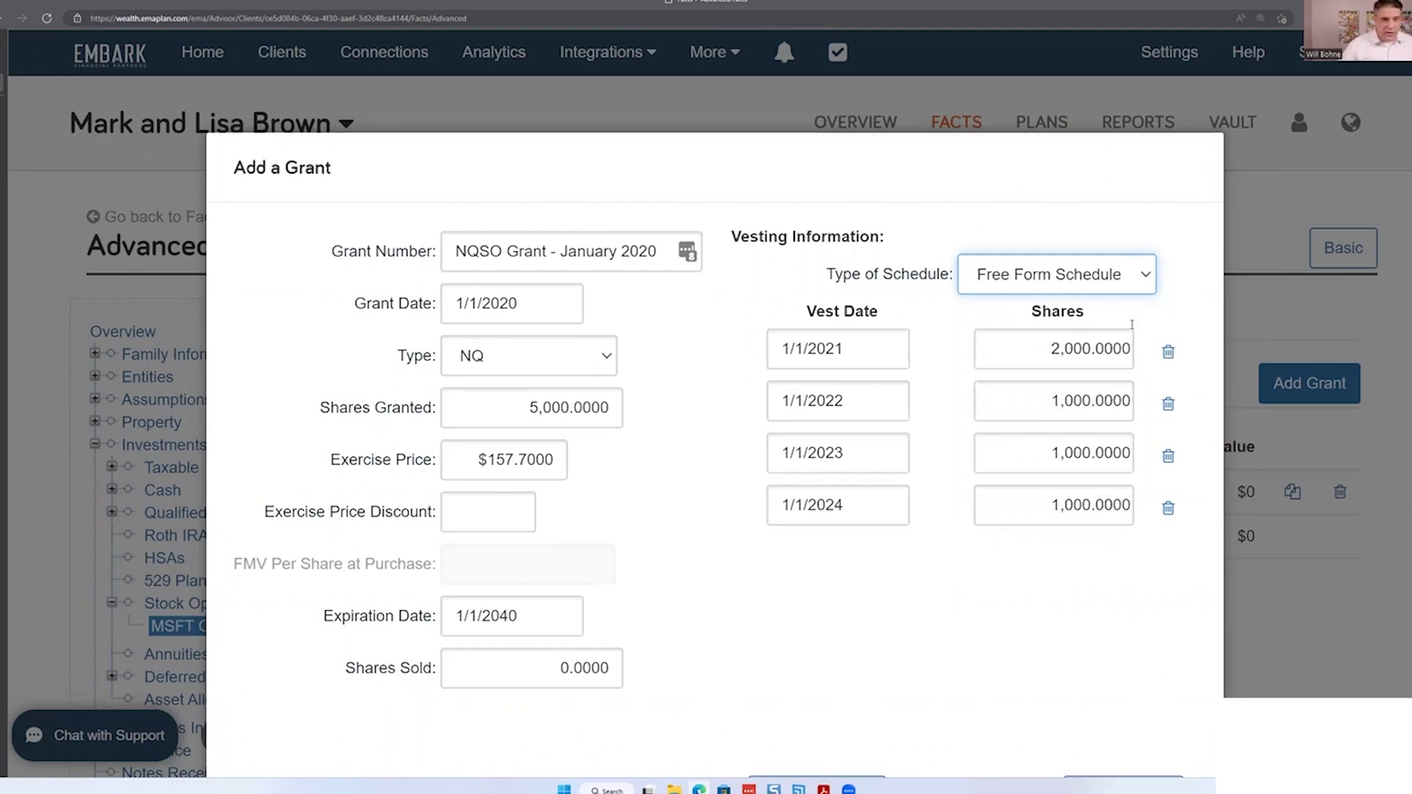
left_click_drag(1061, 401, 1130, 401)
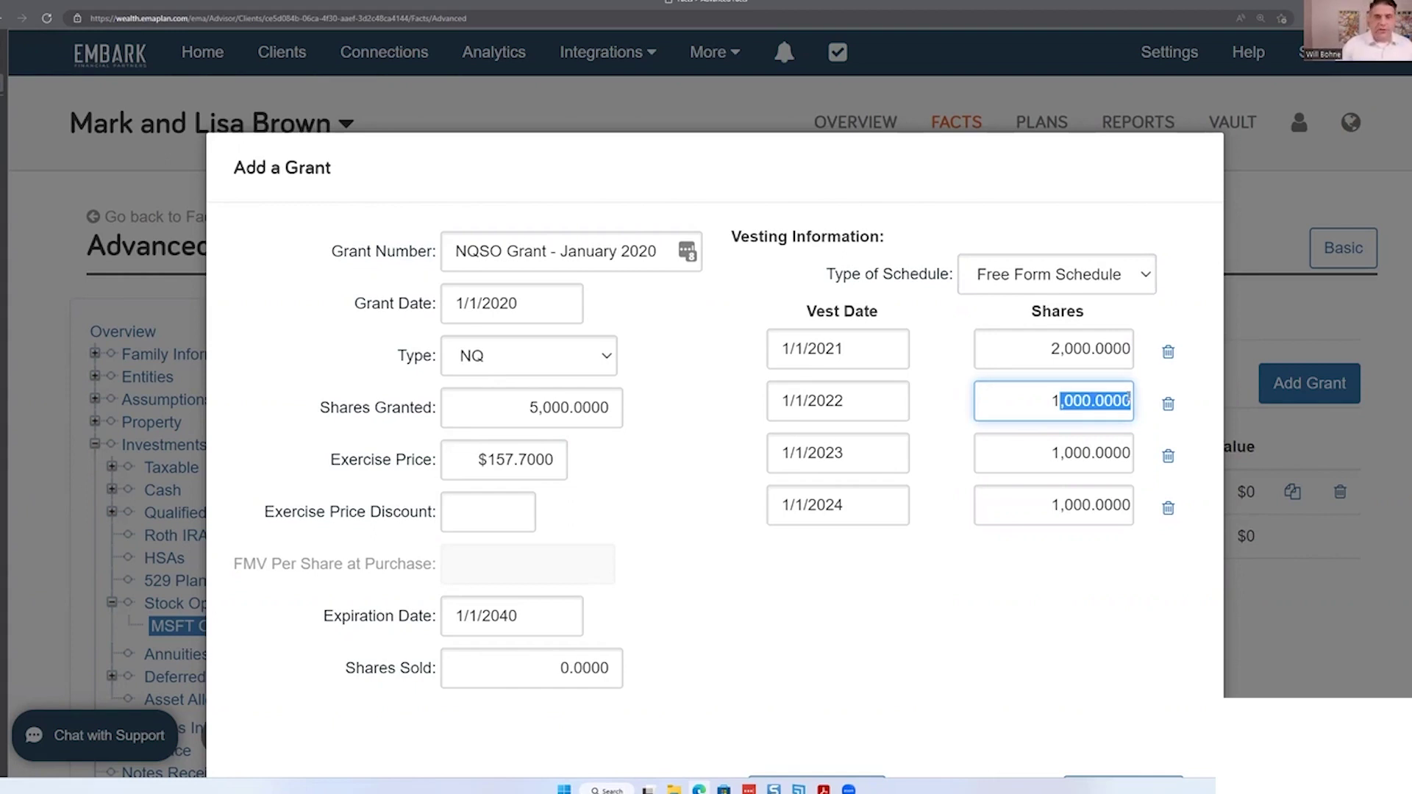
left_click(1037, 409)
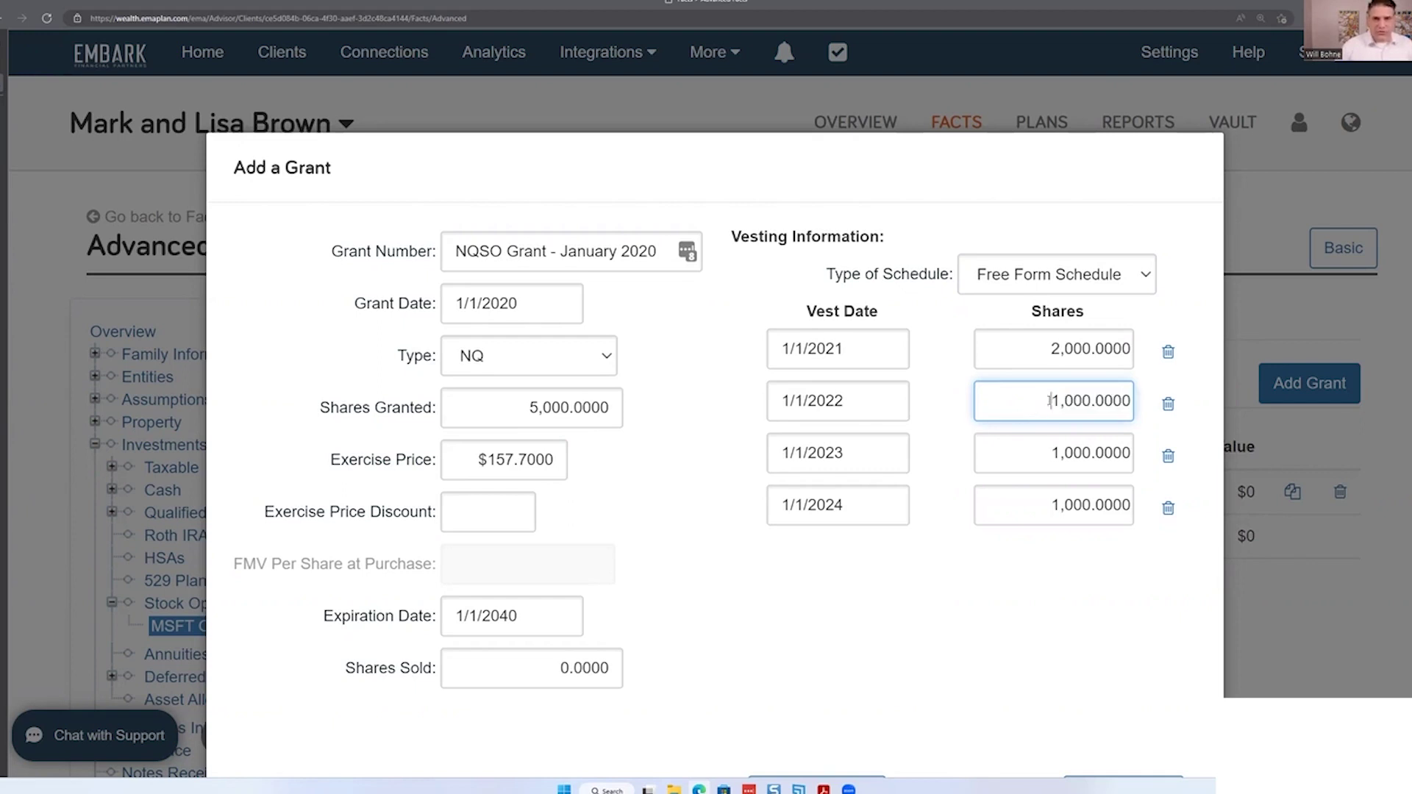
Step: Set the vesting periods to 7 under Simple Schedule and convert the vesting schedule to Free Form Schedule
left_click(1055, 293)
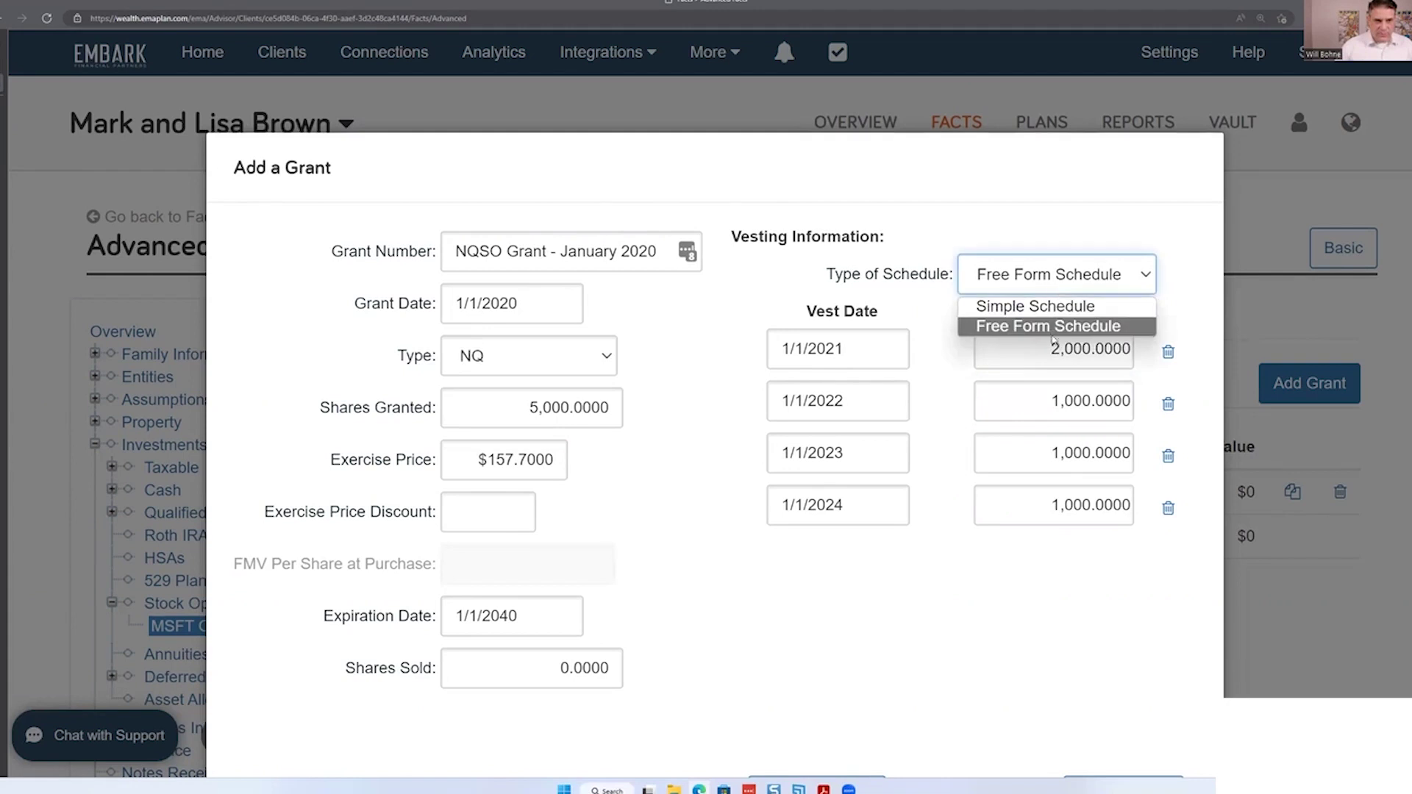
left_click(1055, 315)
double_click(1026, 430)
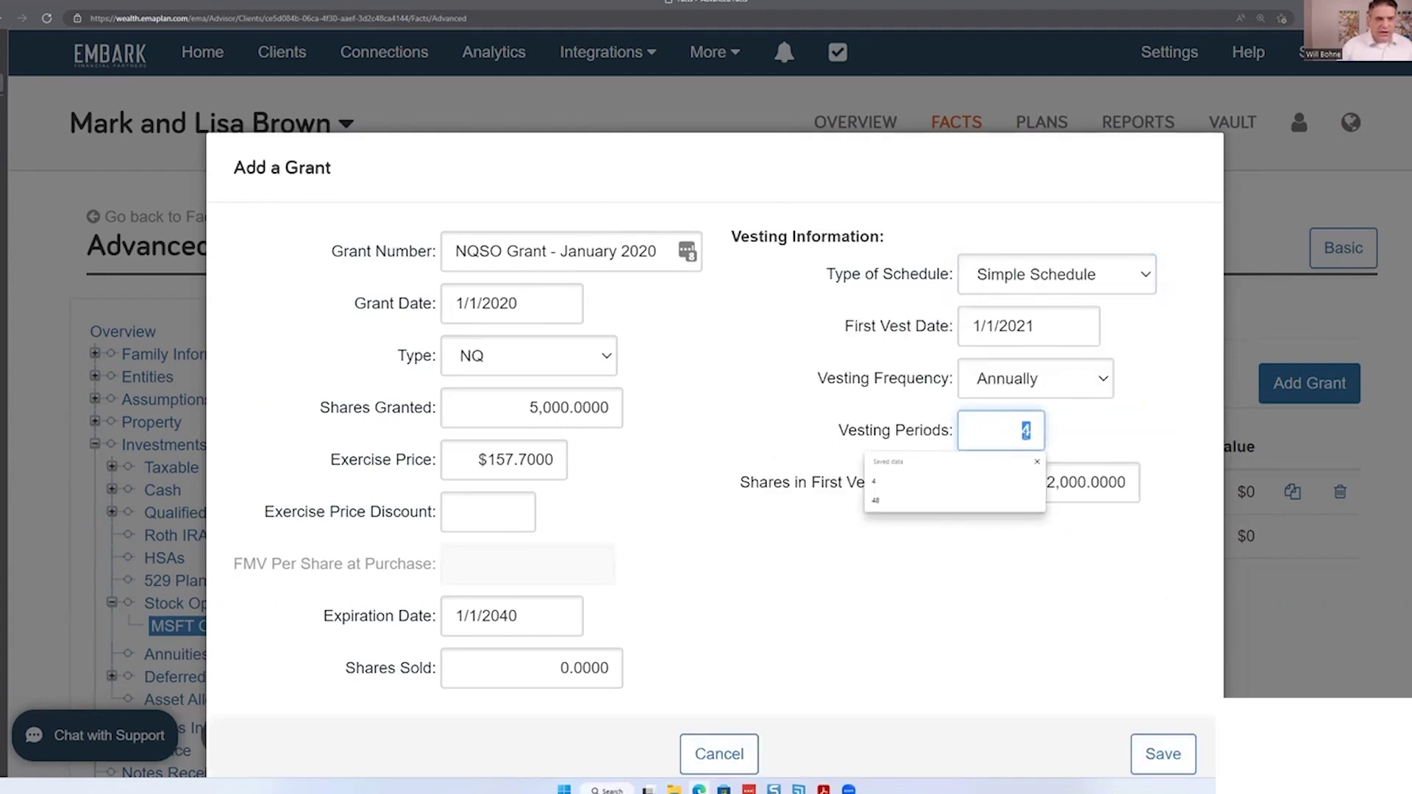
type("7")
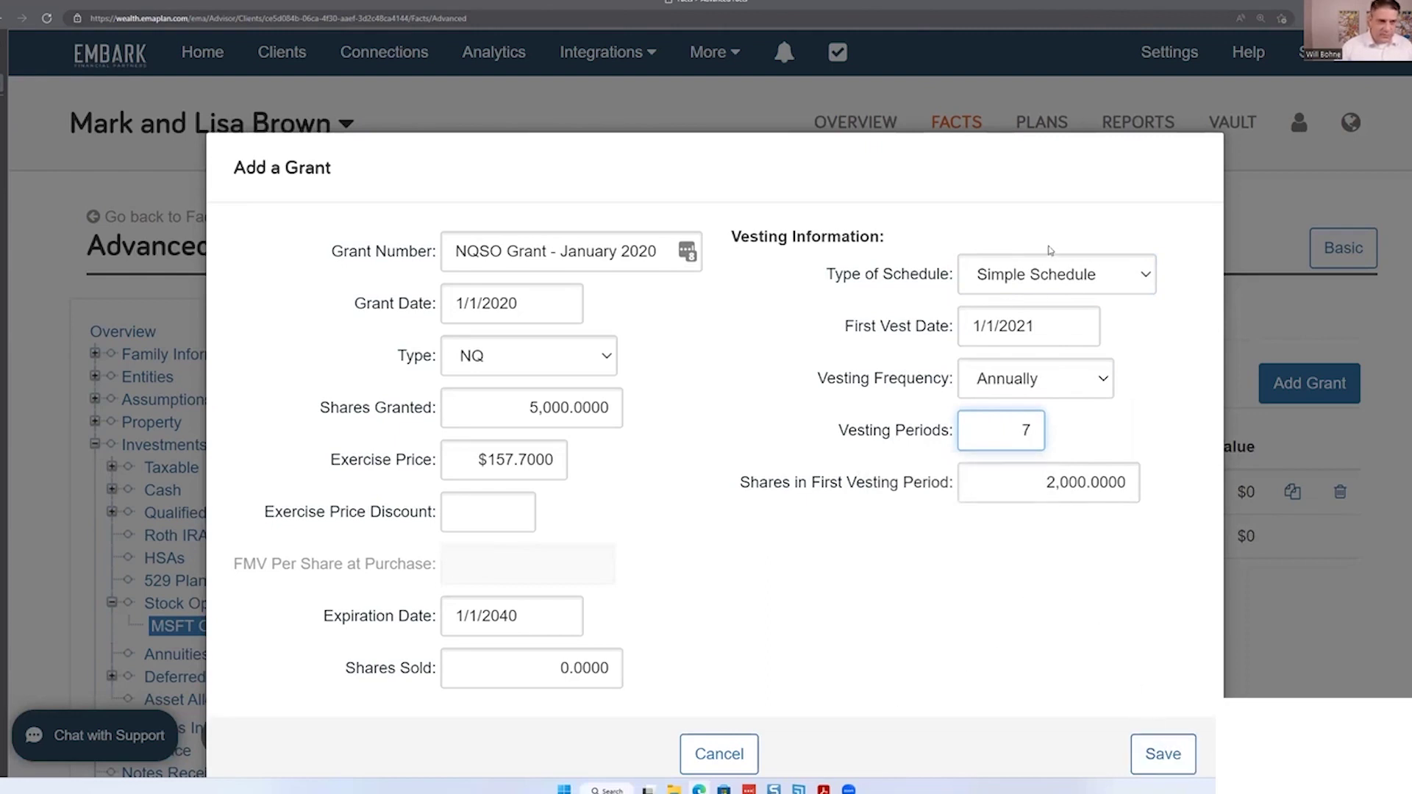
double_click(1044, 273)
left_click(1034, 326)
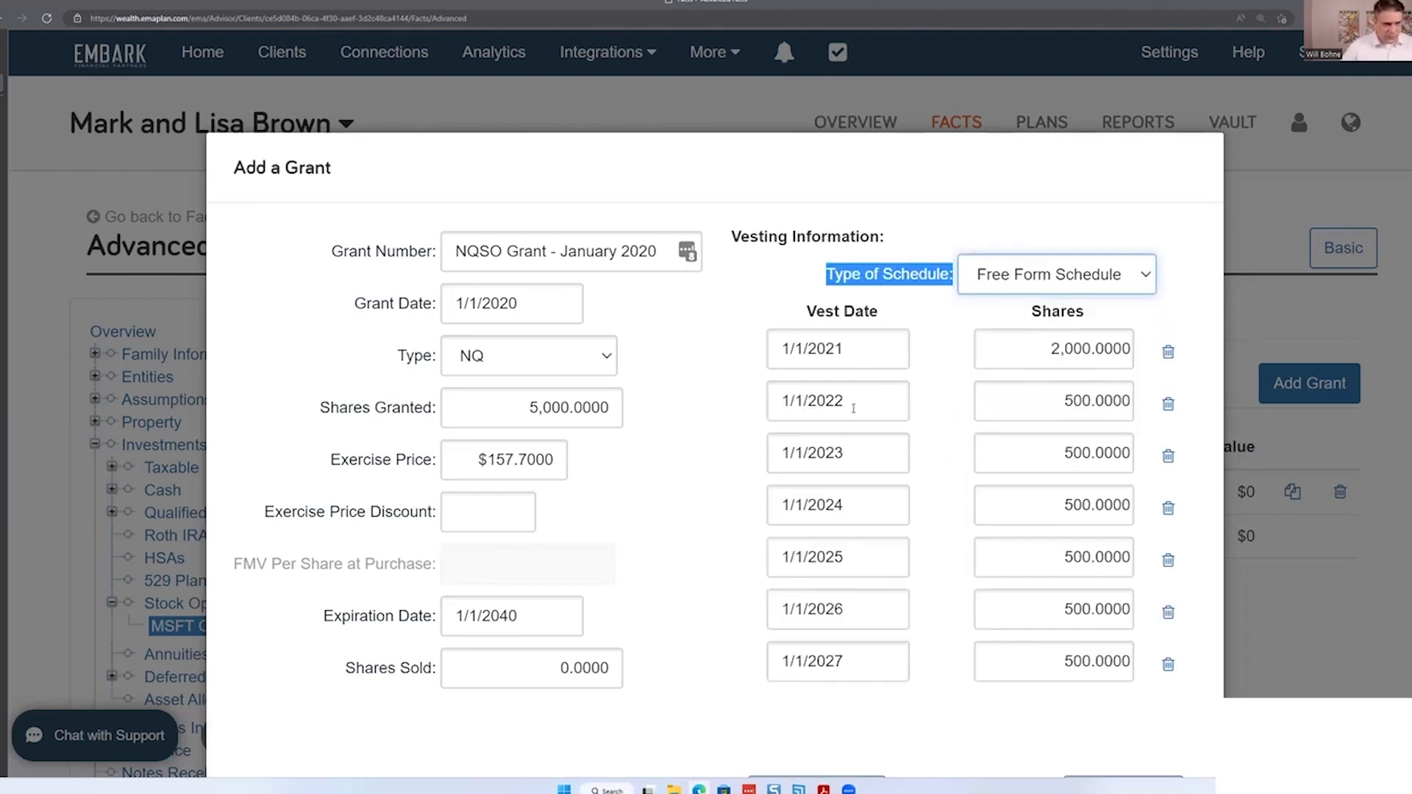
Step: Change the third vest date to 1/1/2022 and the fourth vest date to 1/1/2023
left_click(1047, 350)
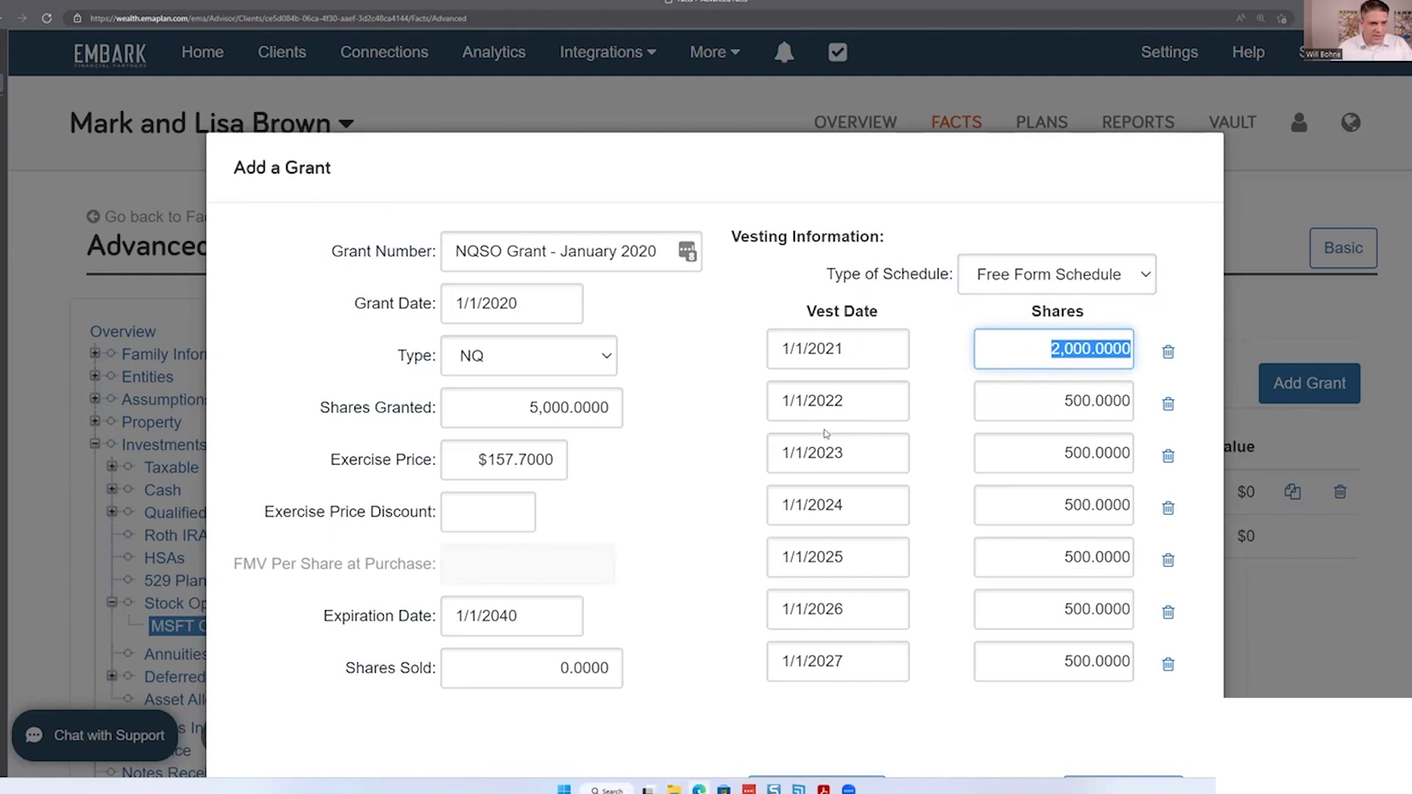
mouse_move(842, 448)
left_mouse_down()
mouse_move(803, 448)
mouse_move(848, 451)
left_mouse_up()
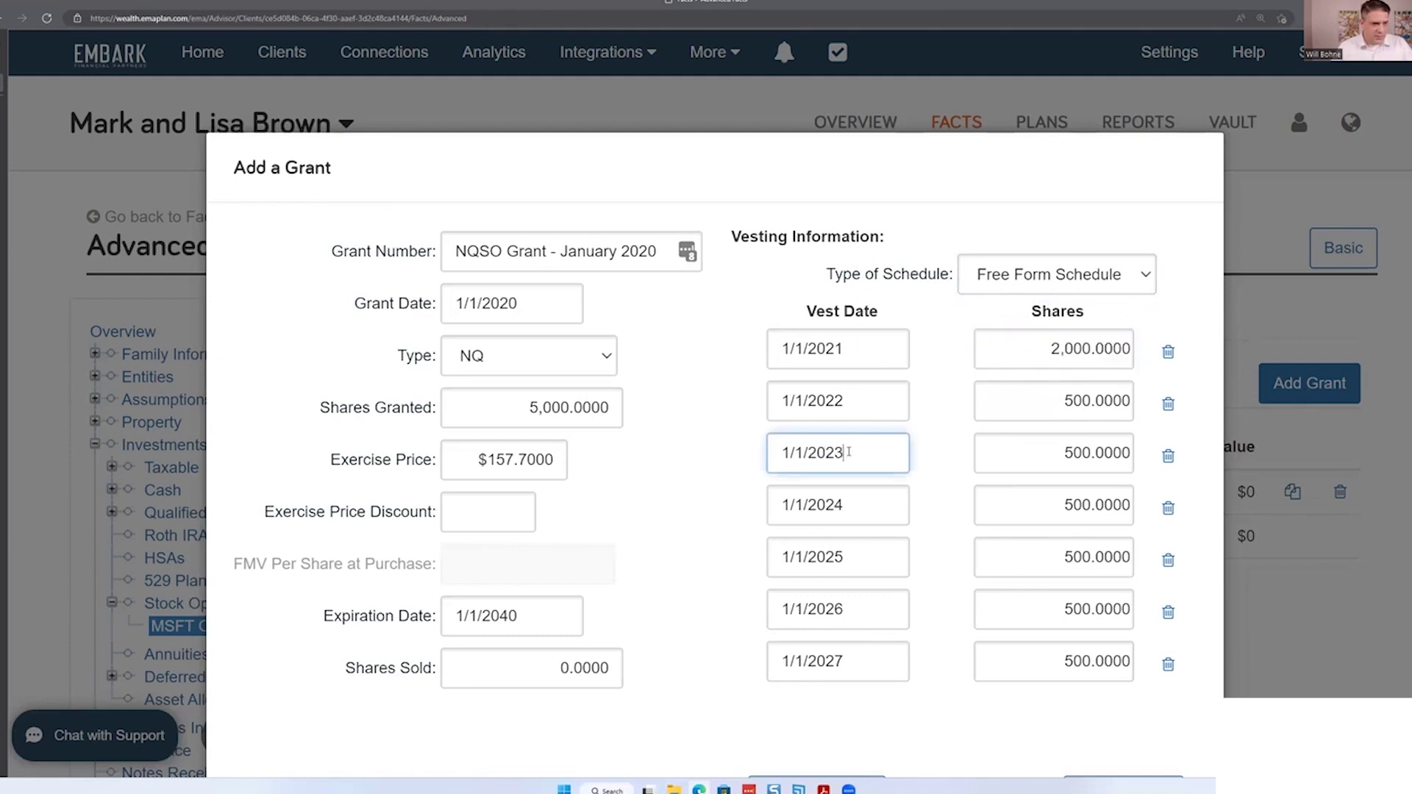
key("BackSpace")
type("2")
left_click(846, 505)
key("BackSpace")
type("3")
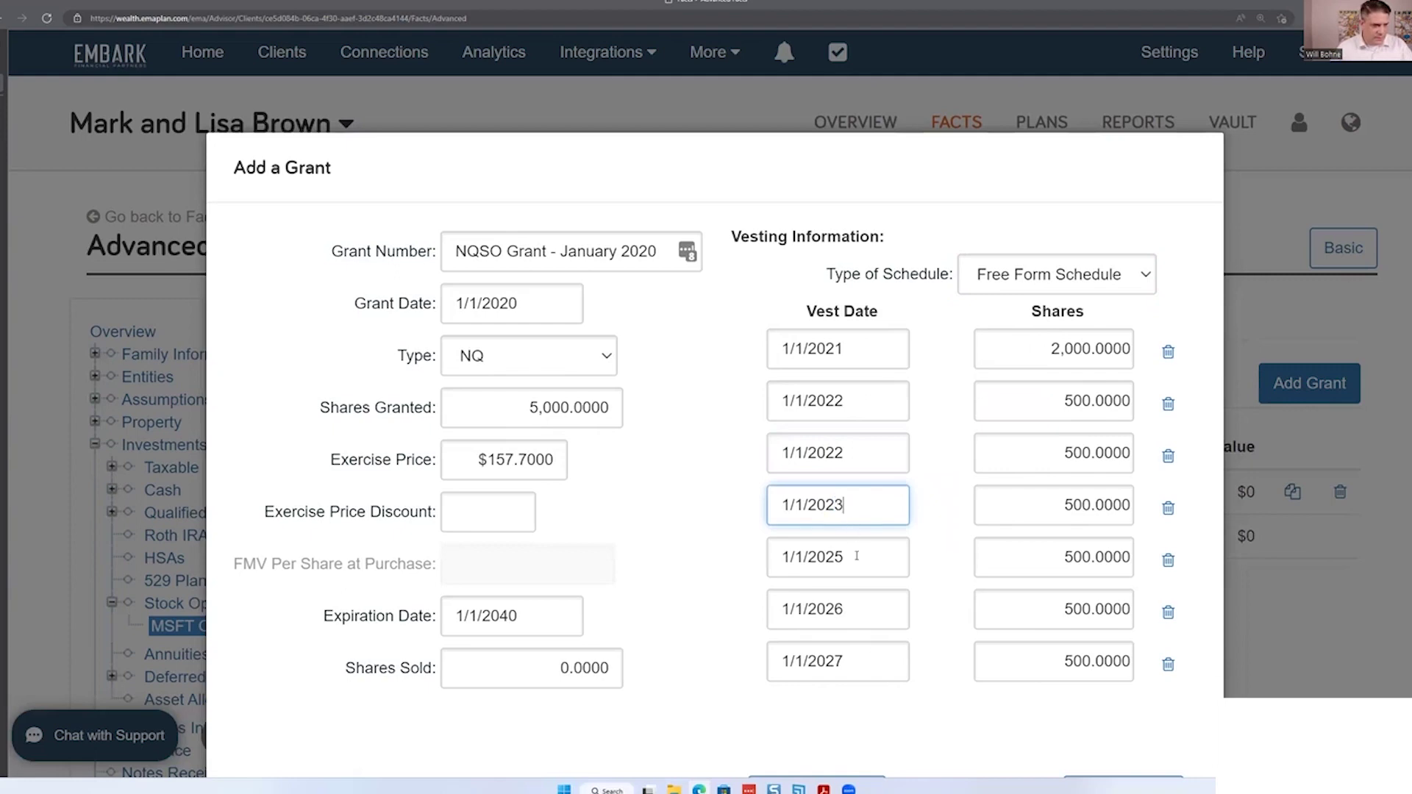
Step: Change the fifth vest date to 1/1/2023 and the sixth and seventh vest dates to 1/1/2024
left_click_drag(845, 557, 837, 557)
type("3")
left_click_drag(847, 609, 838, 609)
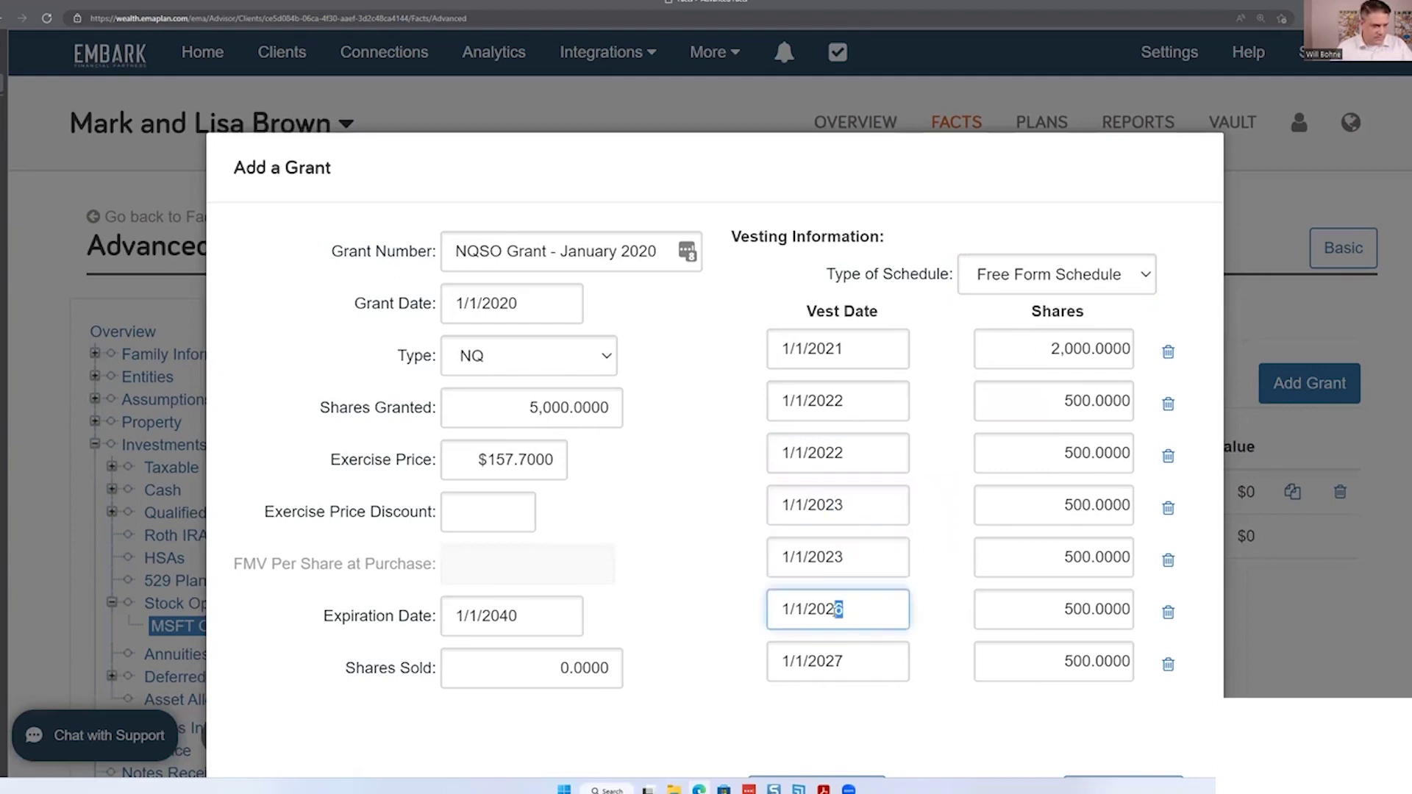
type("4")
left_click_drag(847, 661, 839, 661)
type("4")
left_click(930, 704)
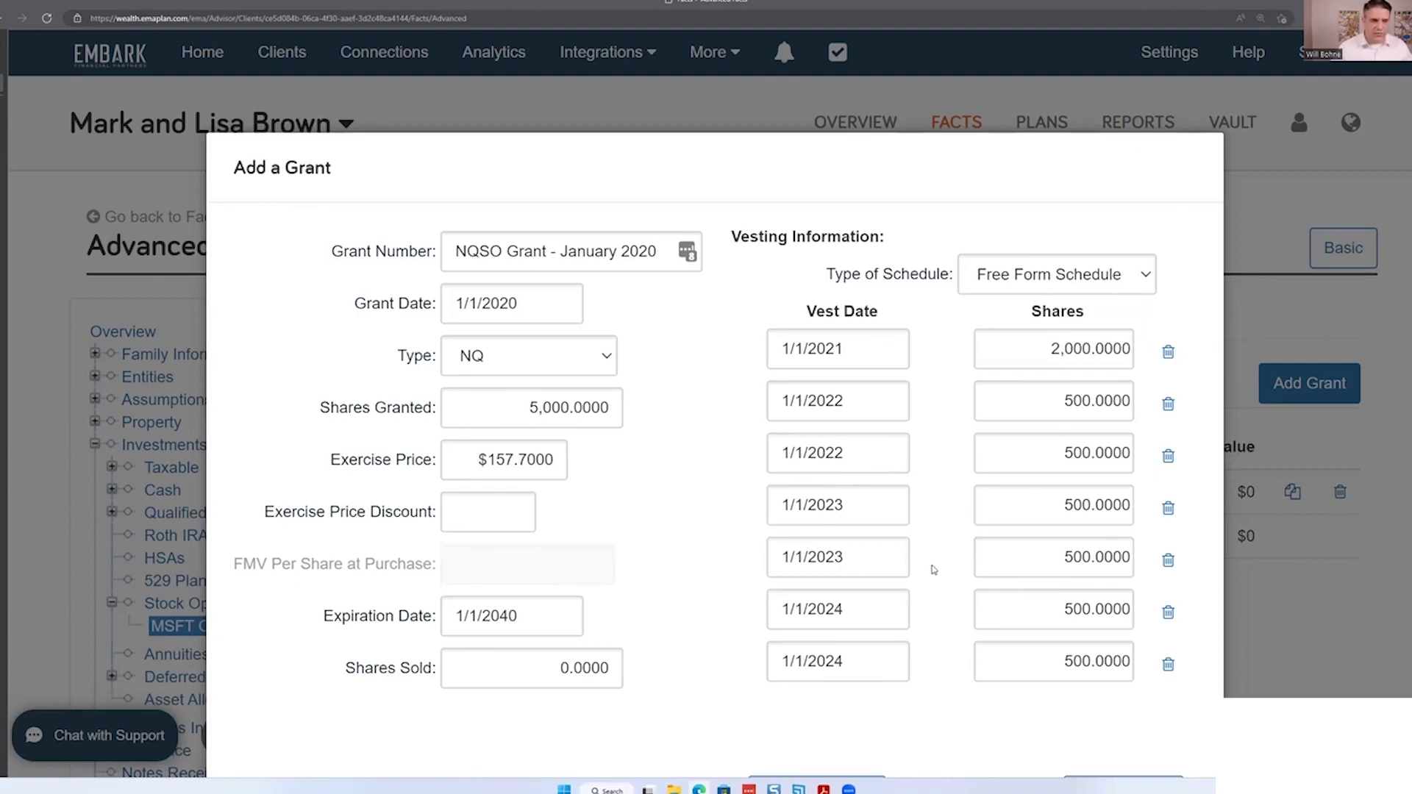
Step: Save the new NQSO grant with its free-form vesting schedule
scroll(965, 499, "down", 1)
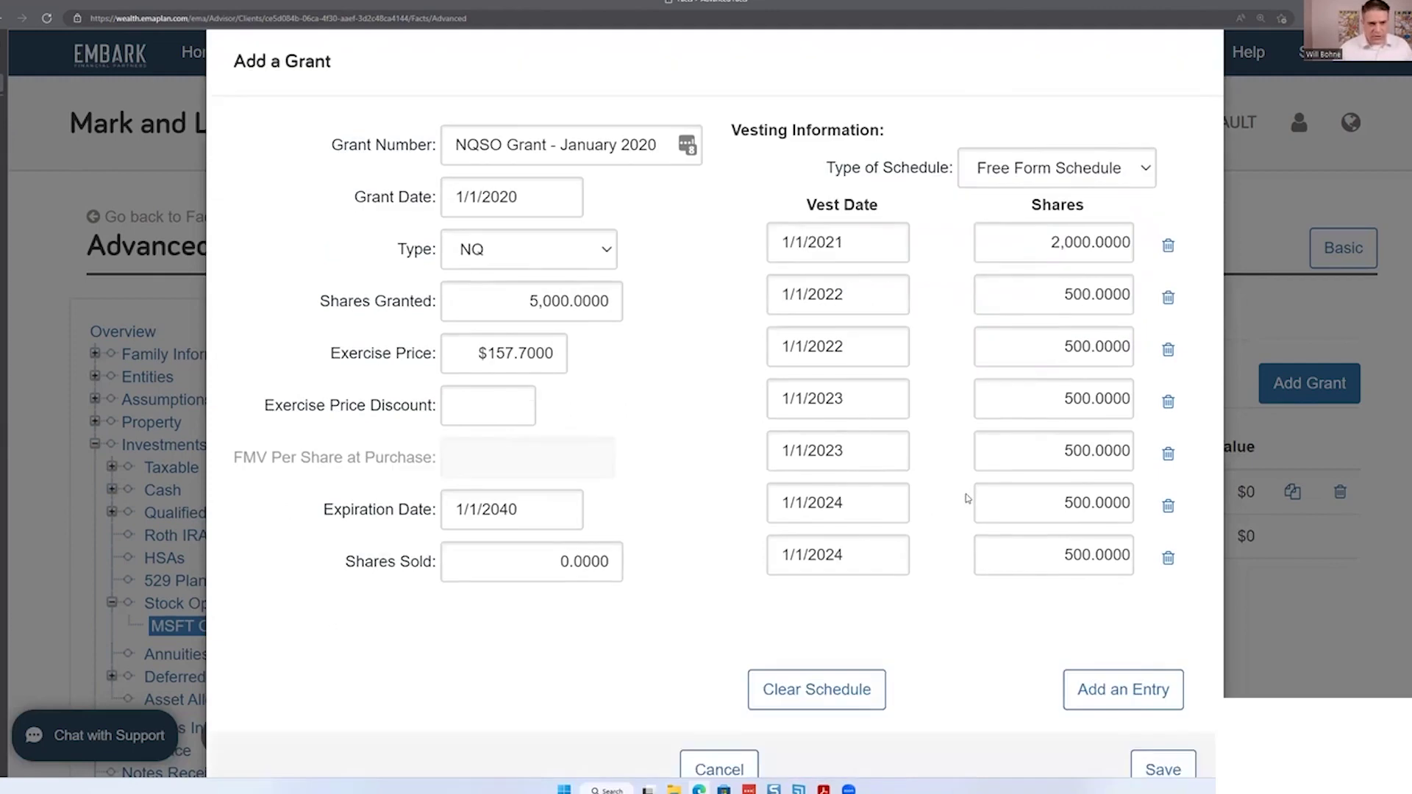
scroll(966, 498, "down", 1)
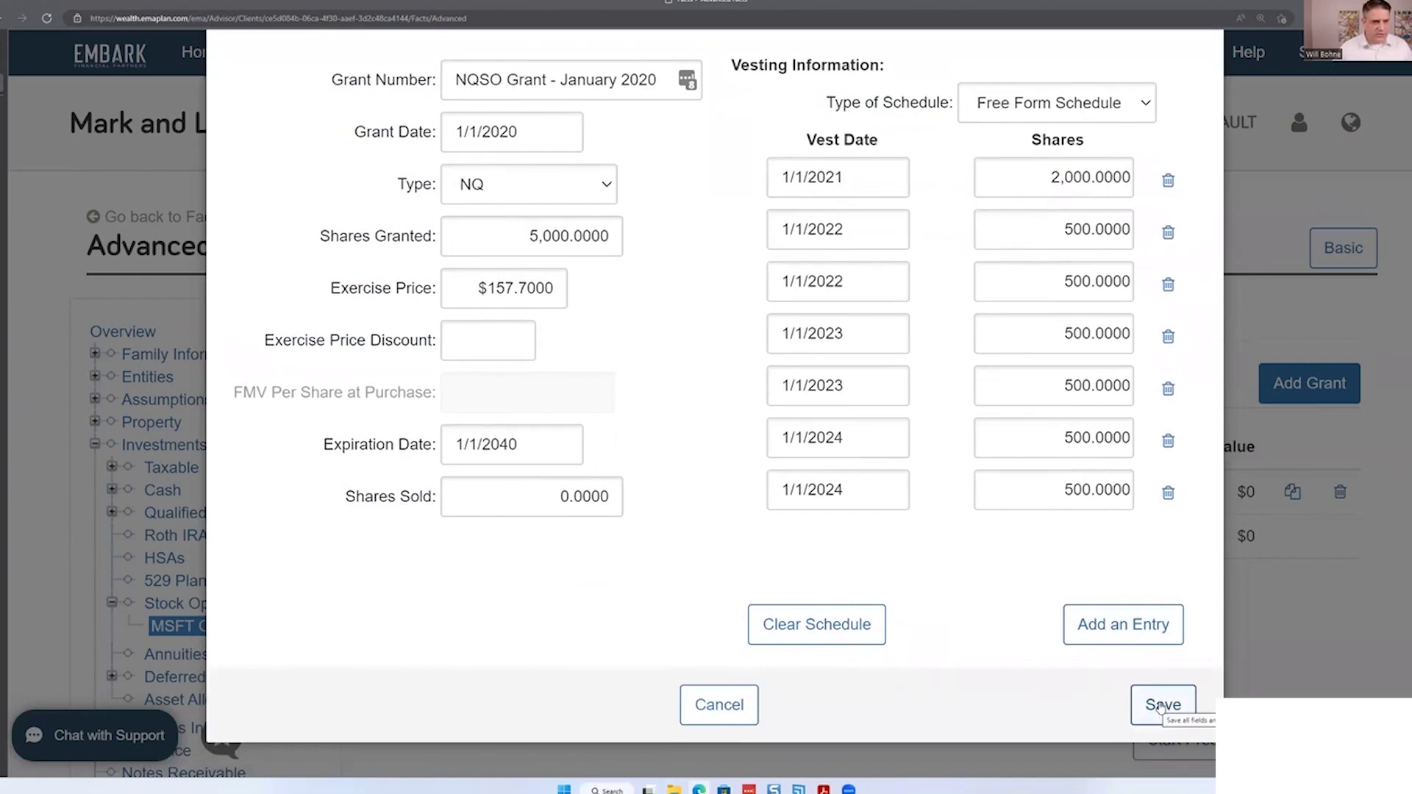
left_click(1160, 706)
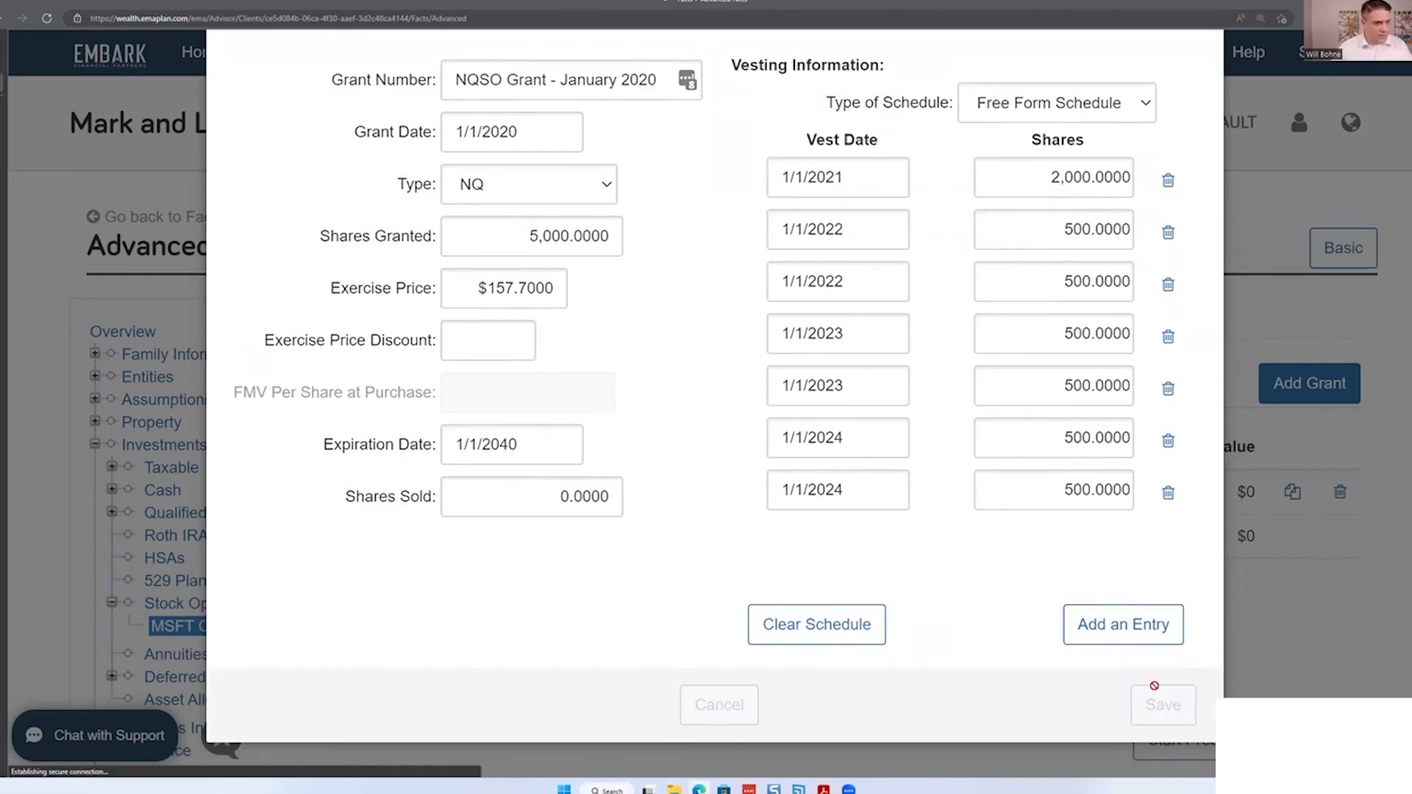